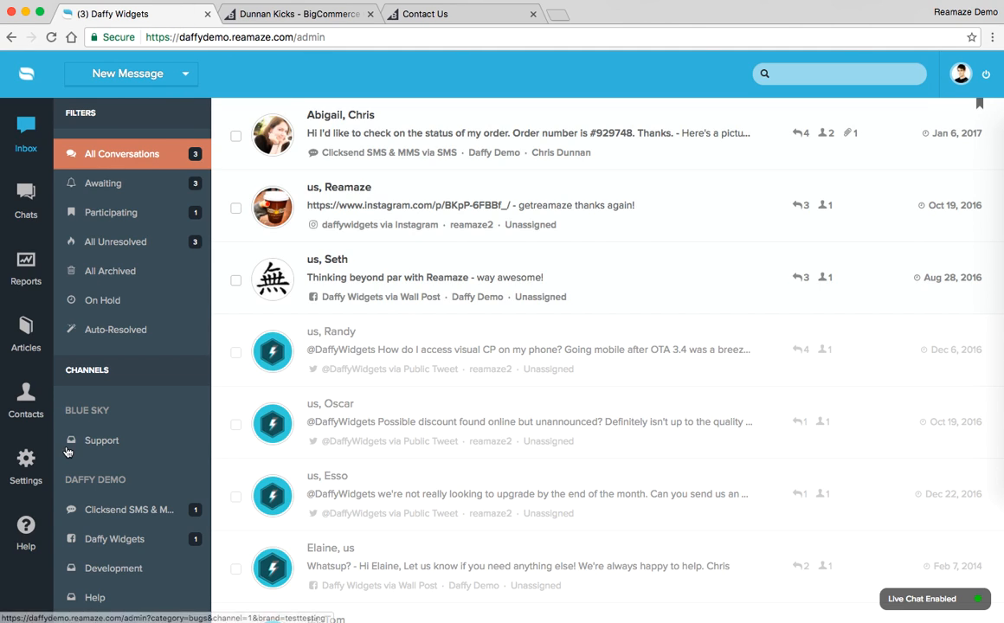
# Open the Embed Builder in the account's website integration settings
pyautogui.click(20, 471)
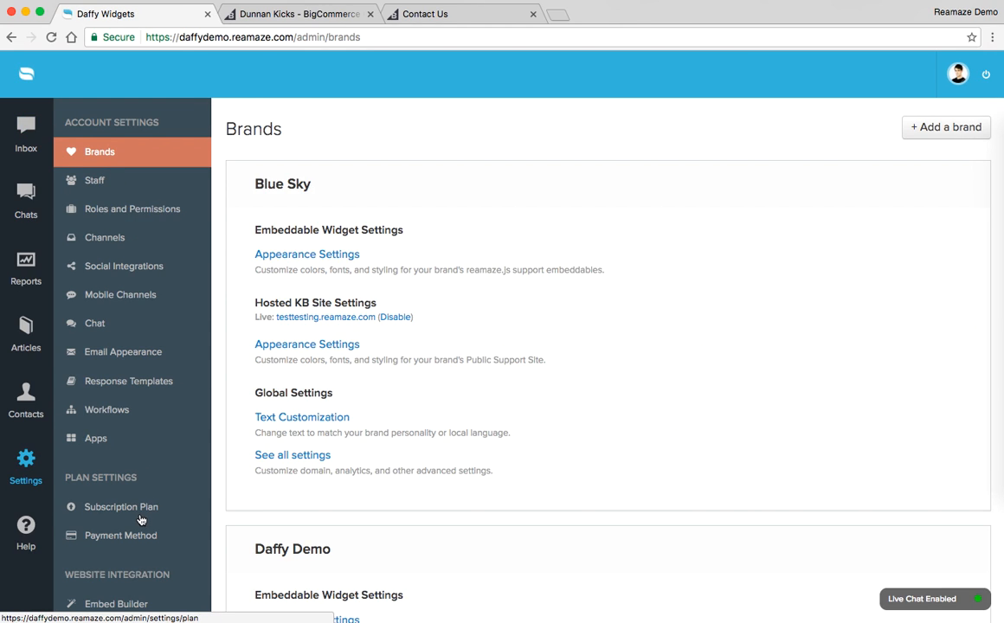
pyautogui.scroll(-2, 134, 567)
pyautogui.click(129, 530)
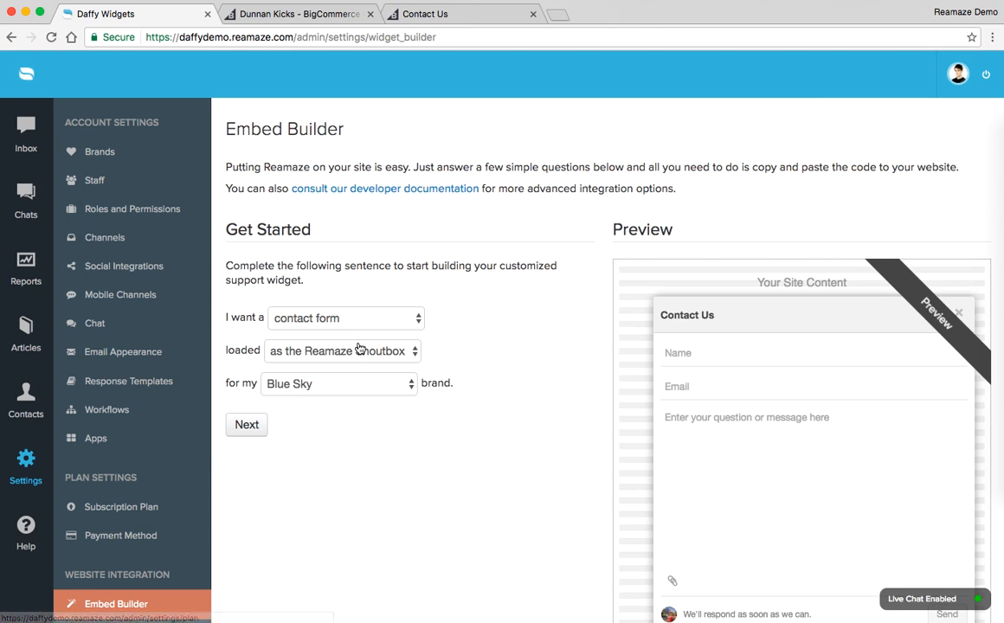
# Configure the widget as a contact form loaded in a lightbox/modal for the Daffy Demo brand and continue to its customization
pyautogui.click(346, 318)
pyautogui.click(349, 320)
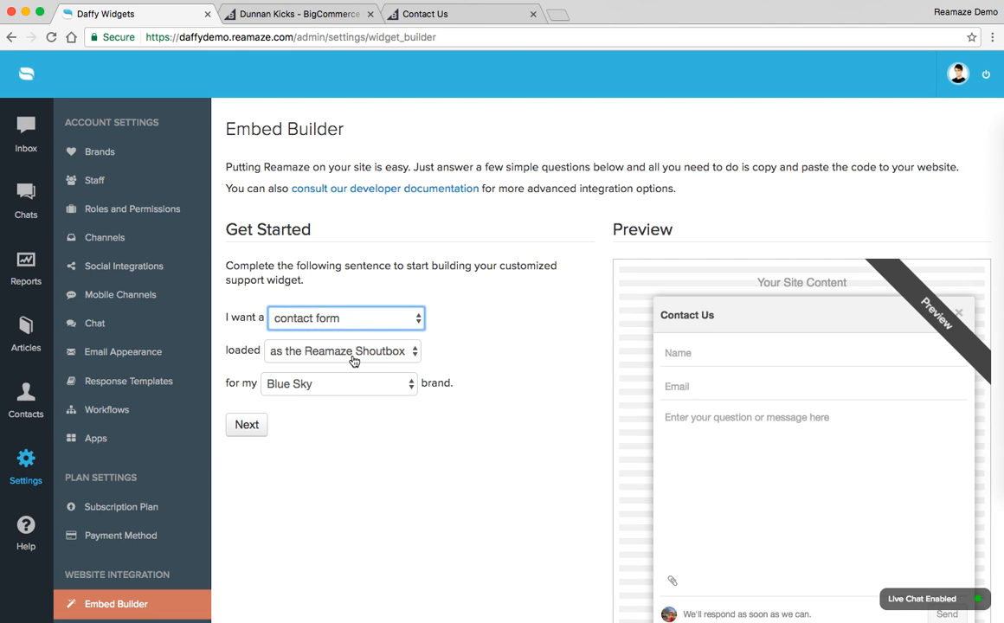
pyautogui.click(352, 358)
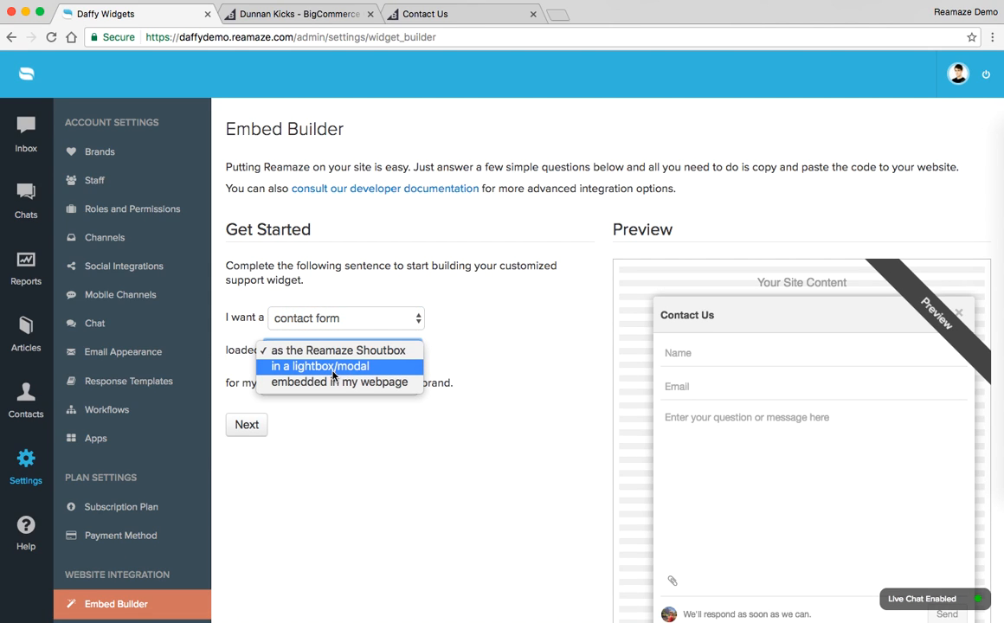
pyautogui.click(333, 366)
pyautogui.click(326, 385)
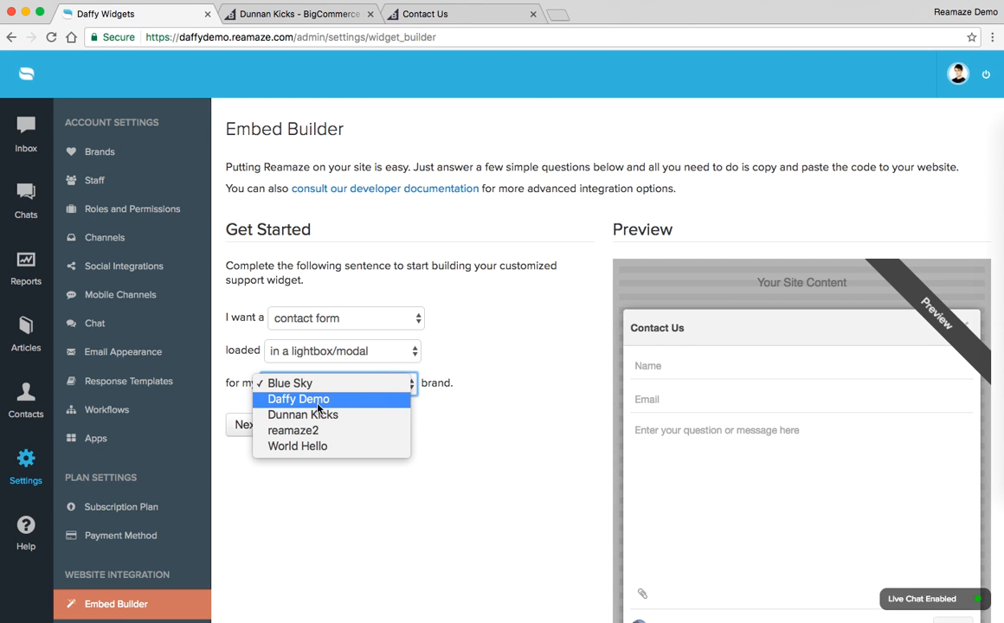
pyautogui.click(318, 406)
pyautogui.scroll(-2, 490, 482)
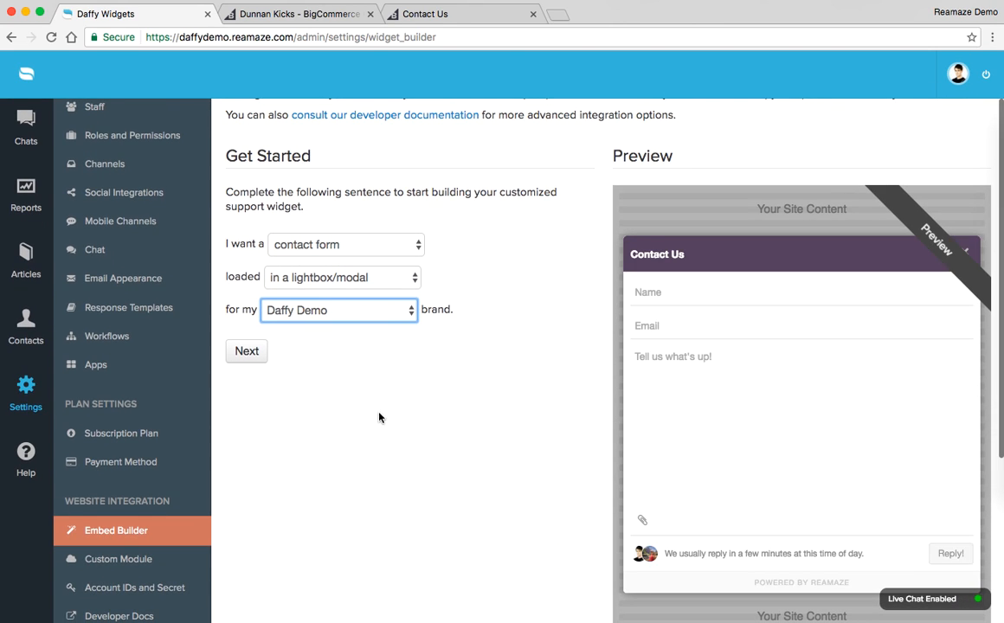
pyautogui.click(251, 355)
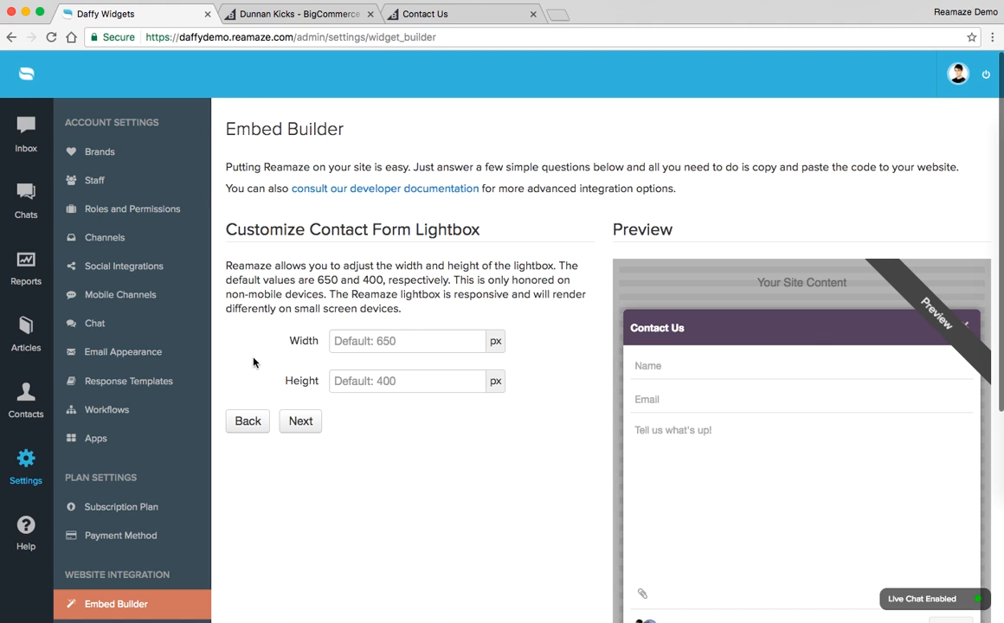
# Set the contact form lightbox to 800 px wide and 500 px high and continue to the custom fields
pyautogui.click(394, 340)
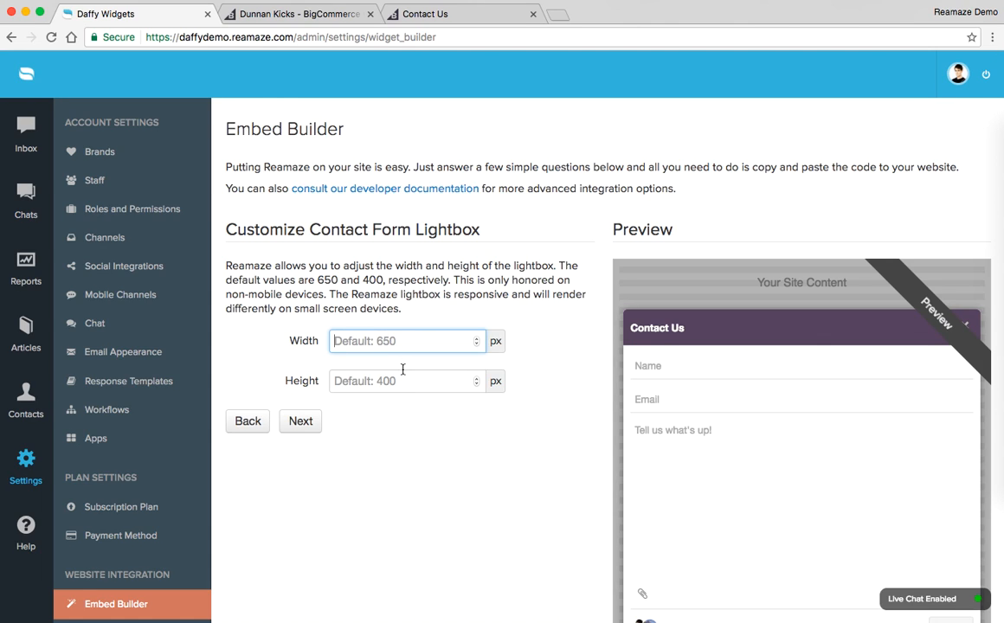
pyautogui.write('800')
pyautogui.click(384, 460)
pyautogui.scroll(-3, 381, 458)
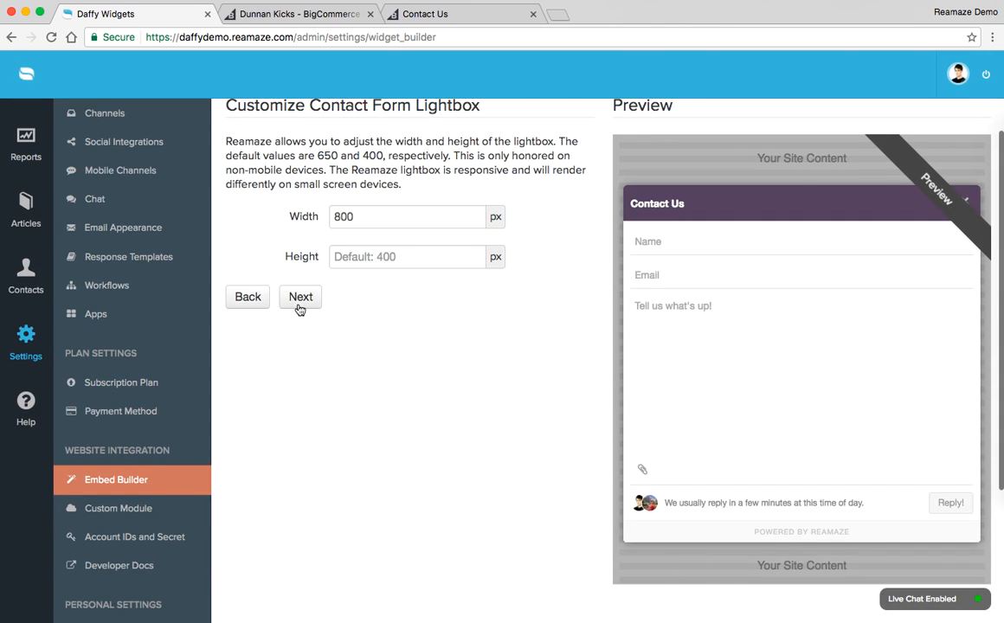
pyautogui.click(406, 258)
pyautogui.write('500')
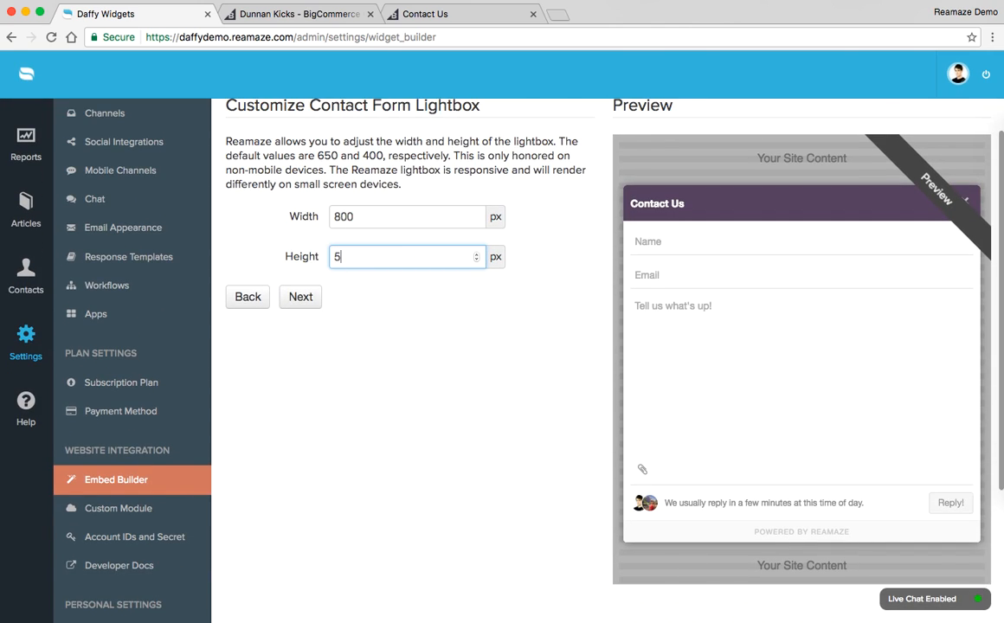
pyautogui.click(300, 296)
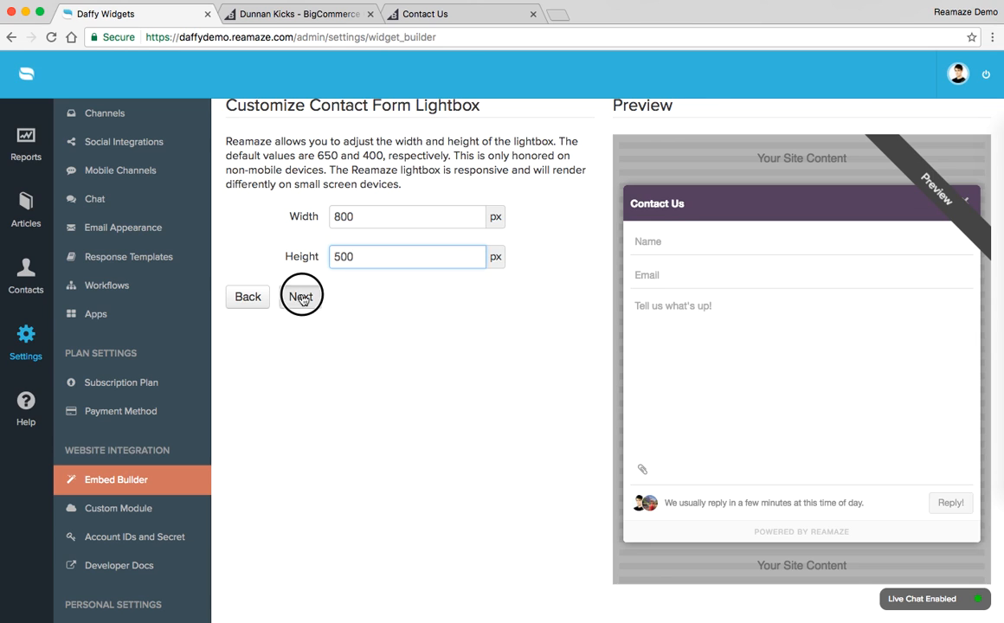
# Define a custom text field named Order ID and make it required
pyautogui.scroll(-5, 402, 292)
pyautogui.scroll(2, 401, 292)
pyautogui.scroll(-1, 401, 291)
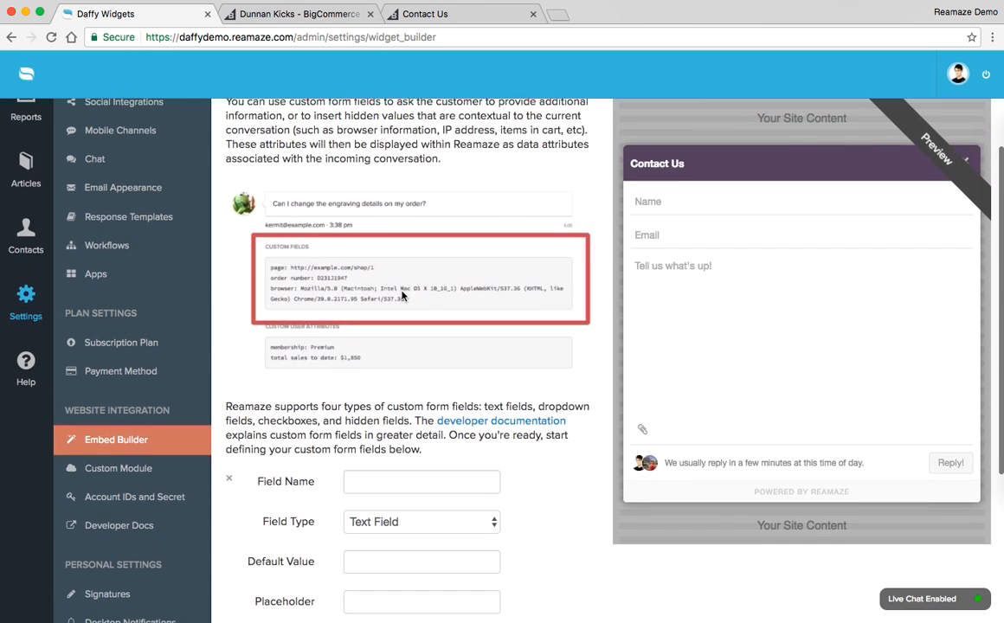
pyautogui.scroll(-5, 557, 339)
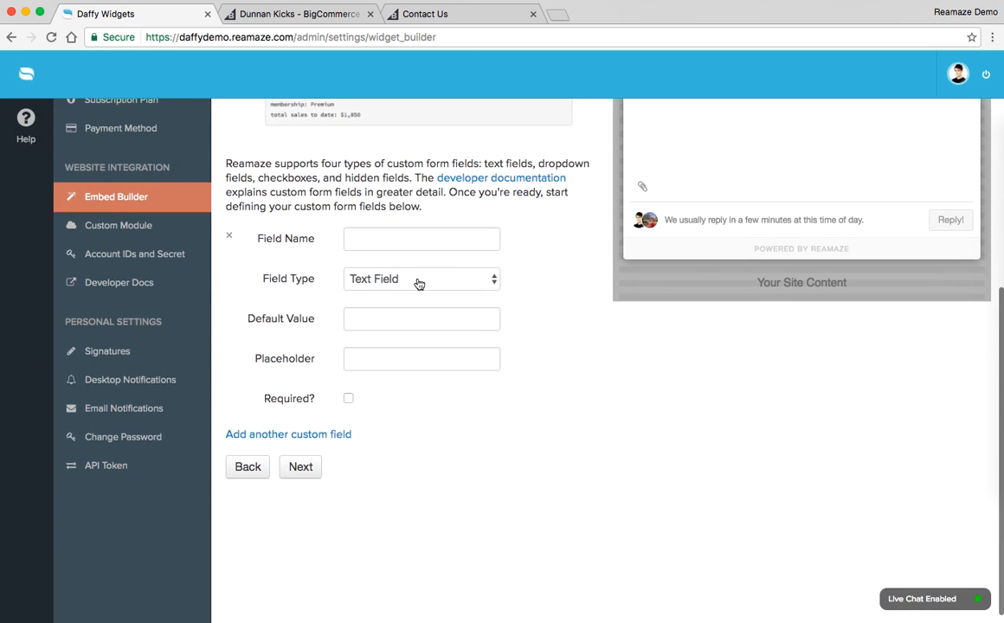
pyautogui.click(421, 245)
pyautogui.write('Order ID')
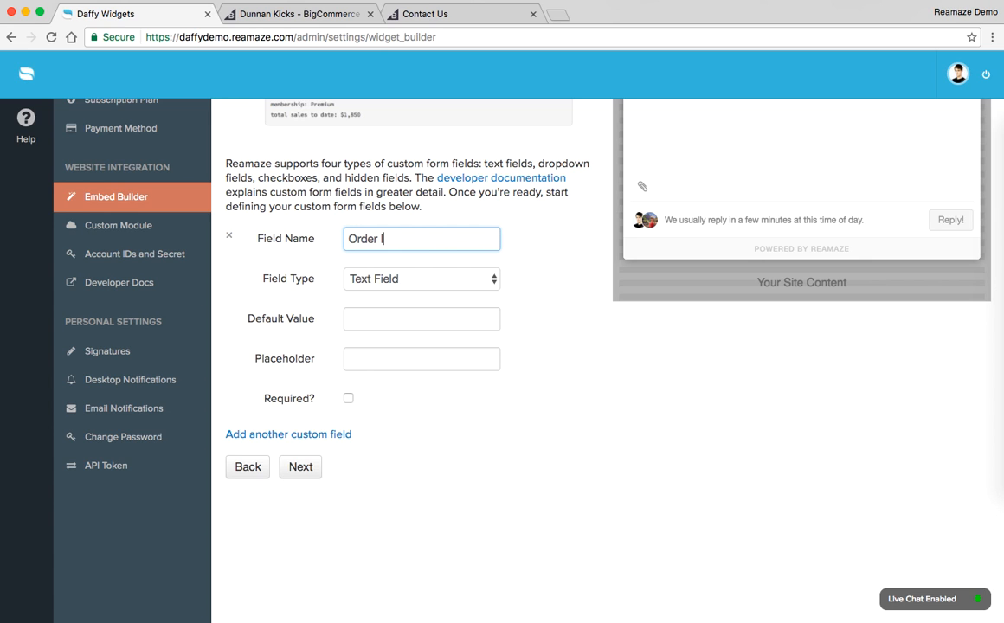
pyautogui.click(348, 398)
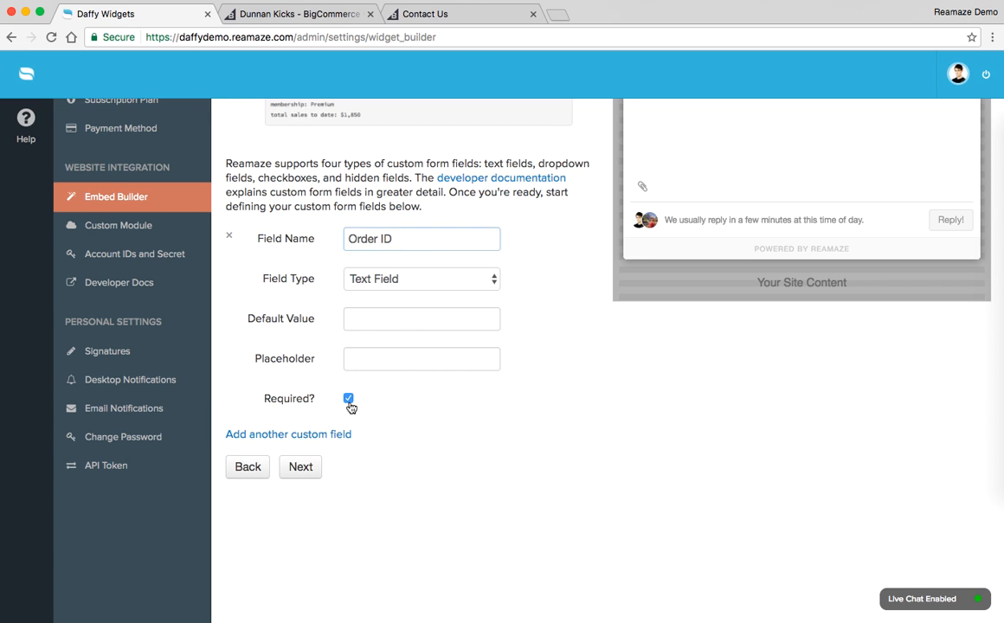
pyautogui.scroll(4, 516, 450)
pyautogui.scroll(-3, 517, 450)
# Generate the contact form's embed code and copy the entire first script block
pyautogui.click(301, 457)
pyautogui.scroll(-4, 301, 445)
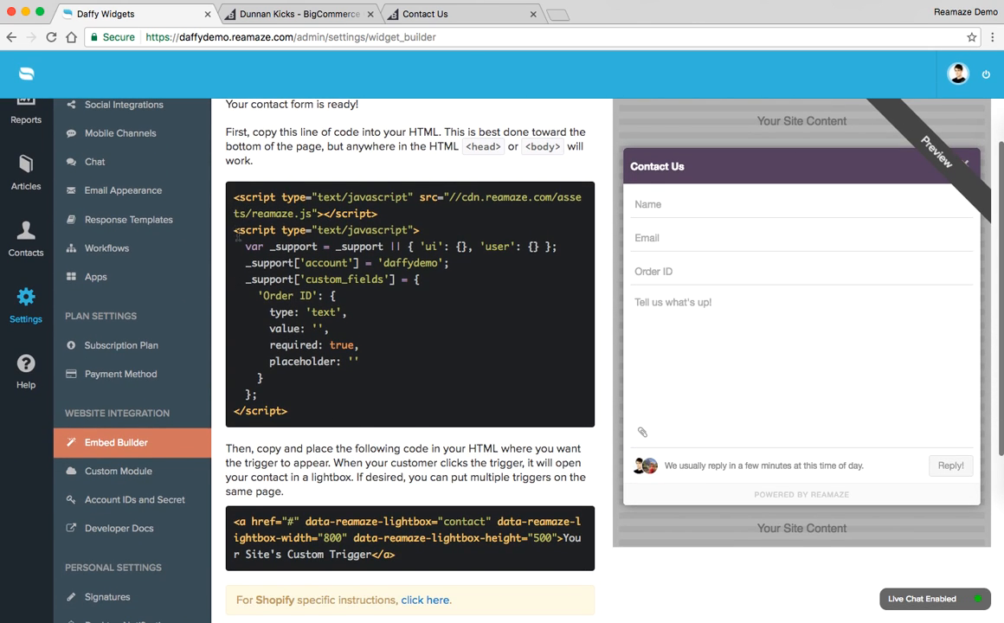
pyautogui.moveTo(213, 182); pyautogui.dragTo(305, 407)
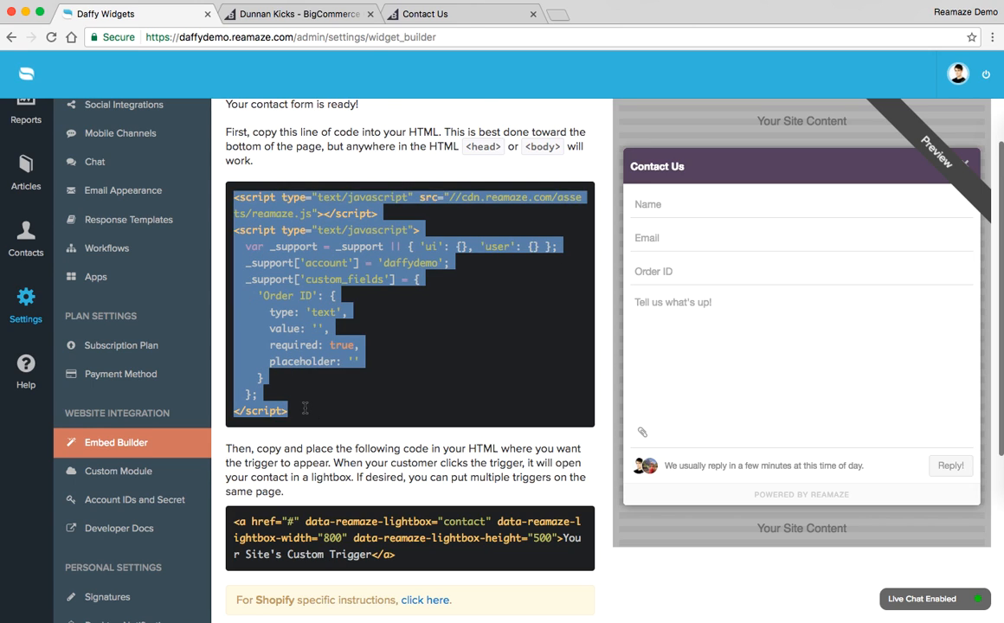
# Switch to the BigCommerce control panel and view the current theme under My Themes in Storefront Design
pyautogui.click(334, 17)
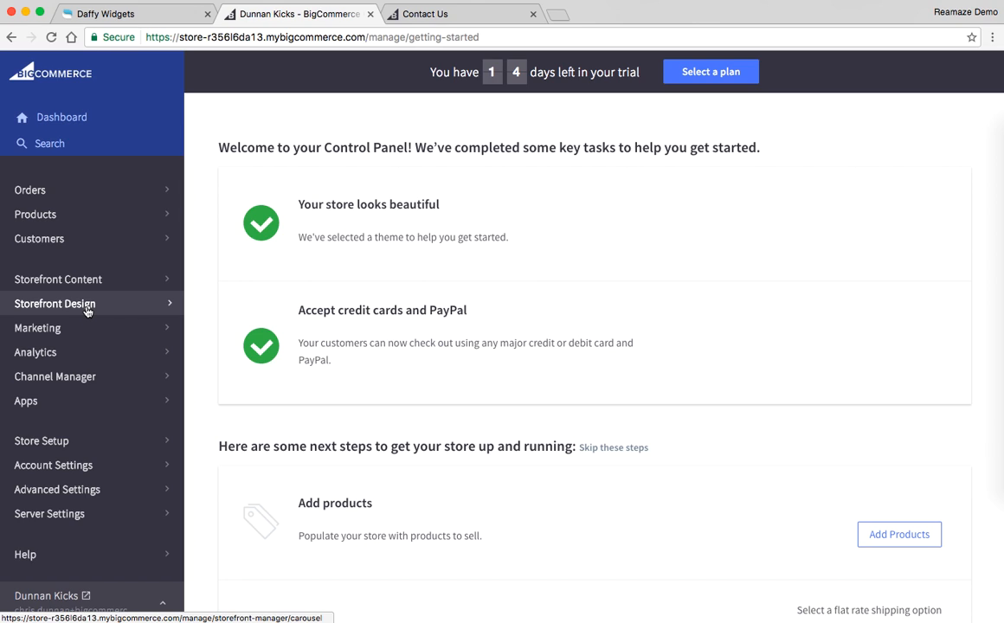
pyautogui.click(87, 307)
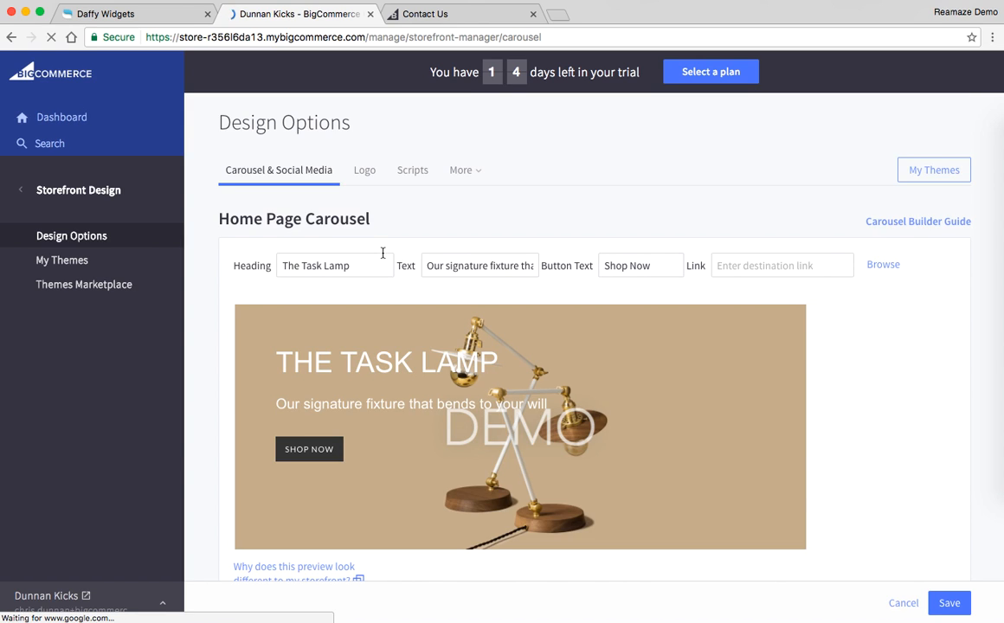
pyautogui.scroll(-1, 852, 310)
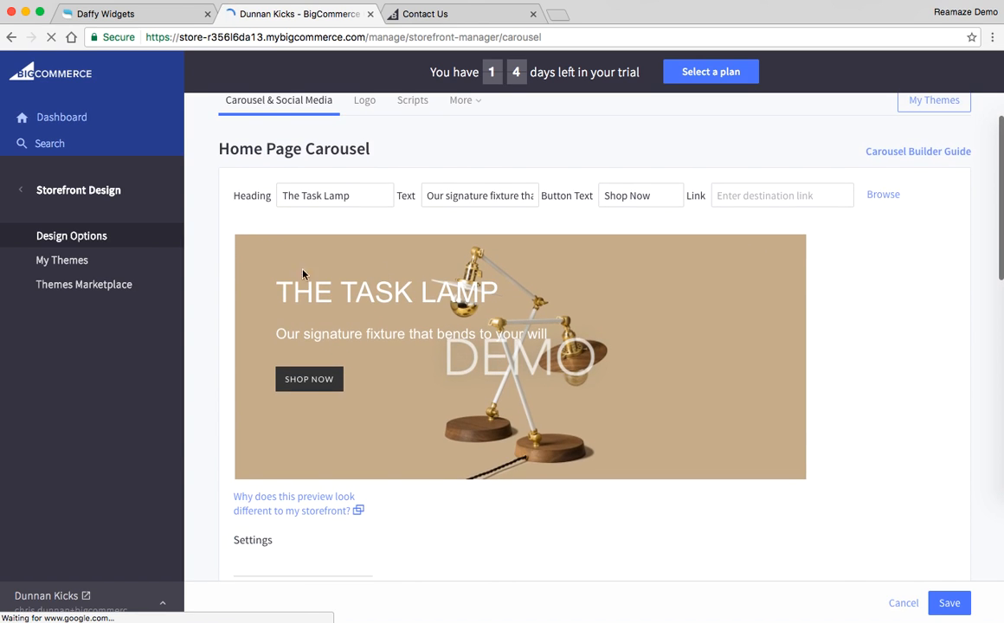
pyautogui.click(66, 263)
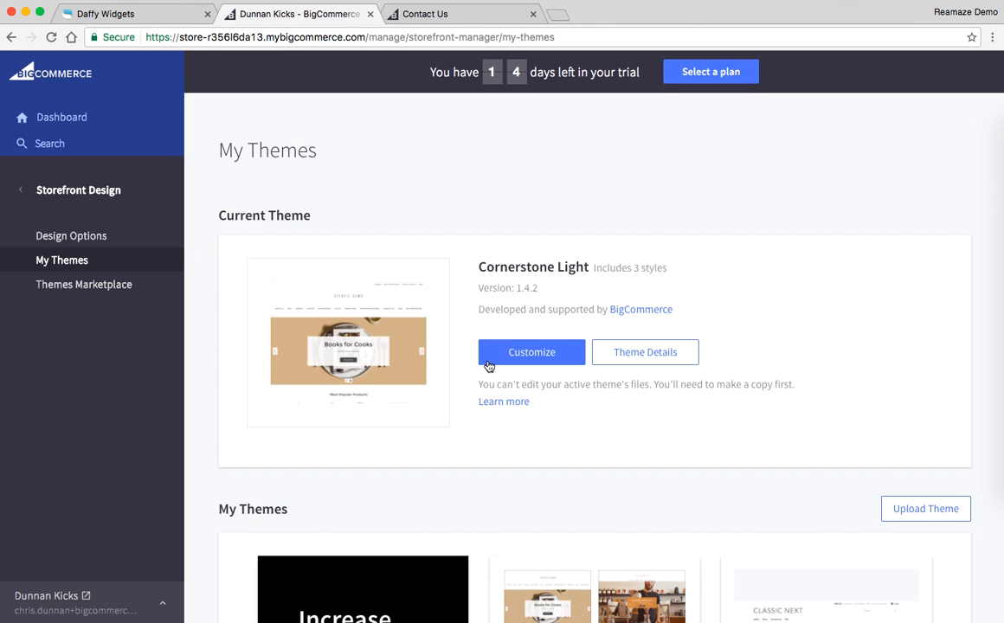
pyautogui.scroll(-2, 489, 366)
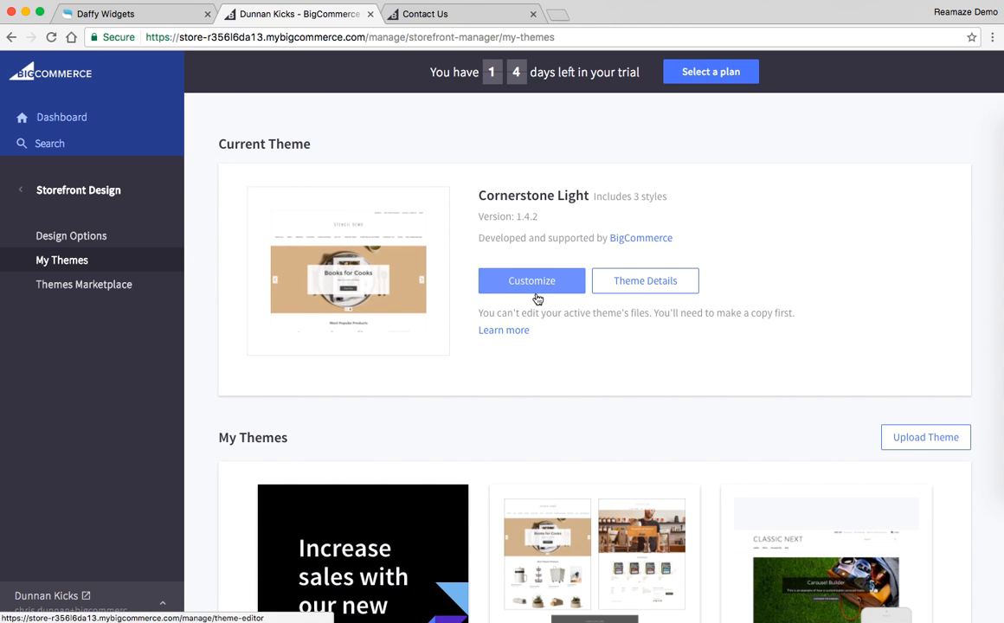
pyautogui.scroll(2, 535, 296)
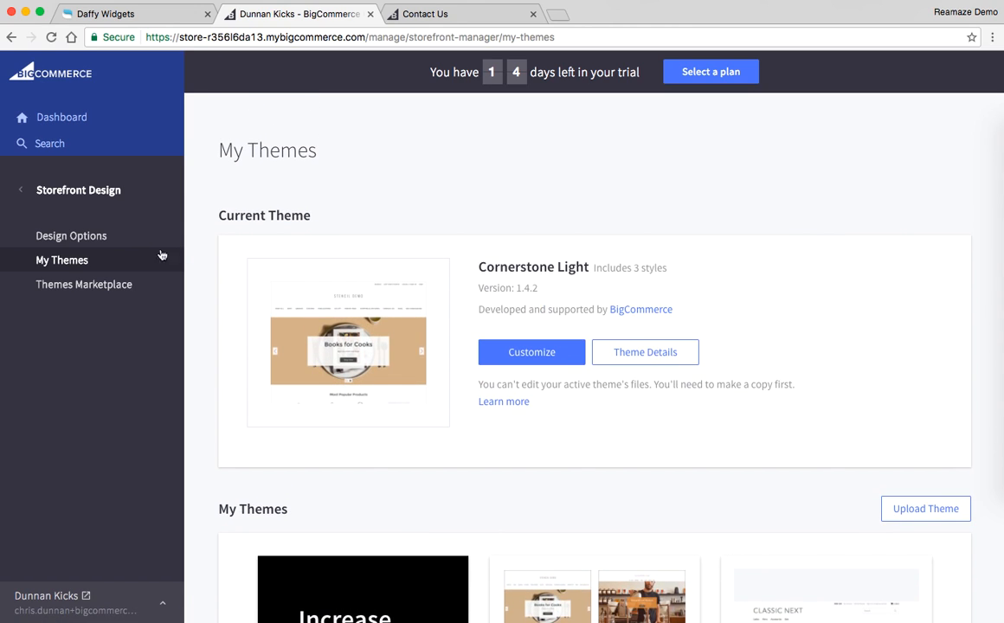
# List the web pages in Storefront Content and check the intro text on the live Contact Us page
pyautogui.click(85, 191)
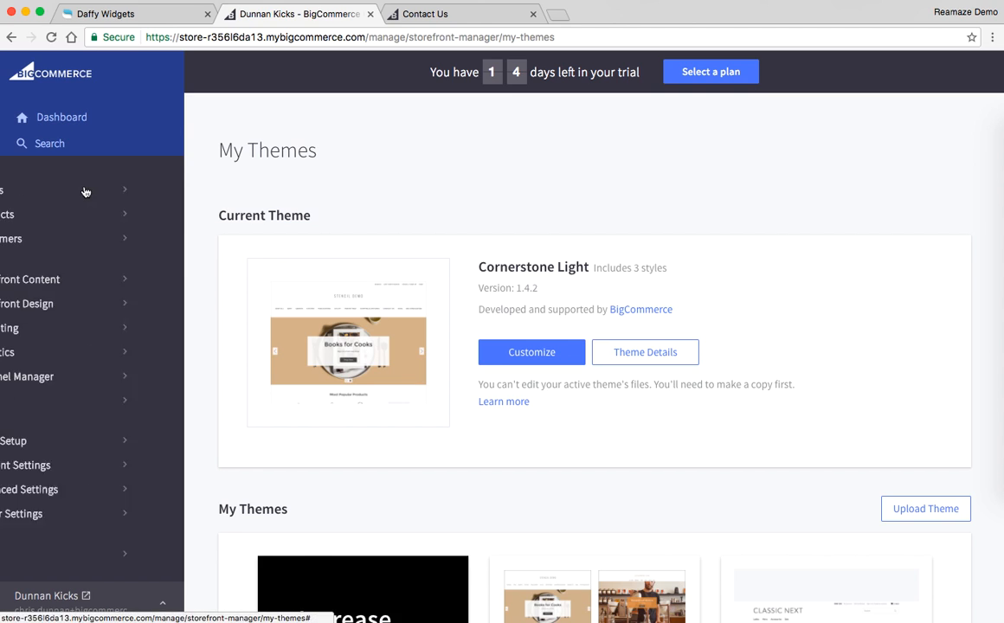
pyautogui.click(86, 286)
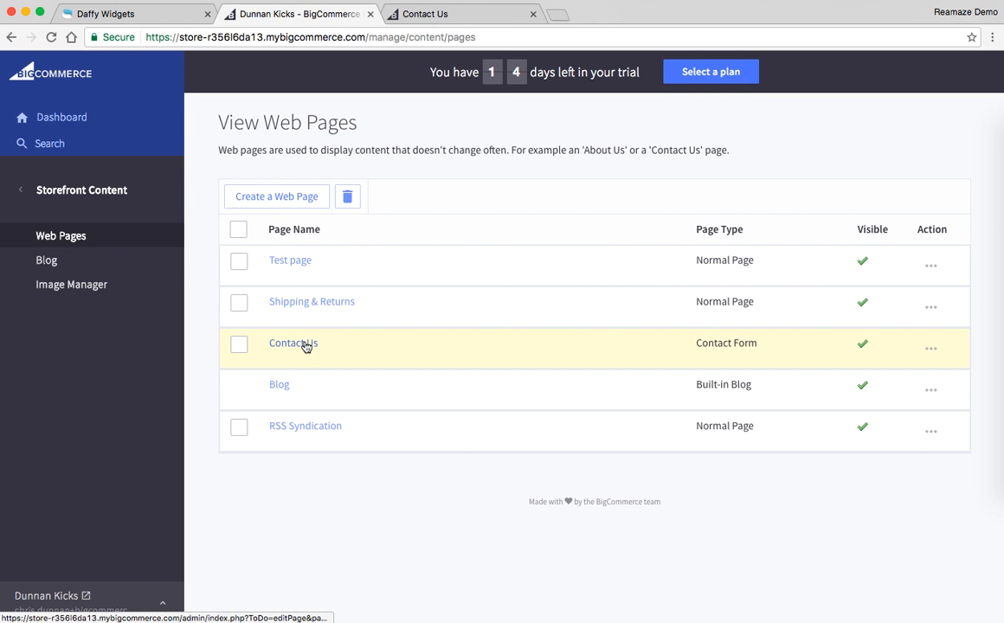
pyautogui.click(454, 15)
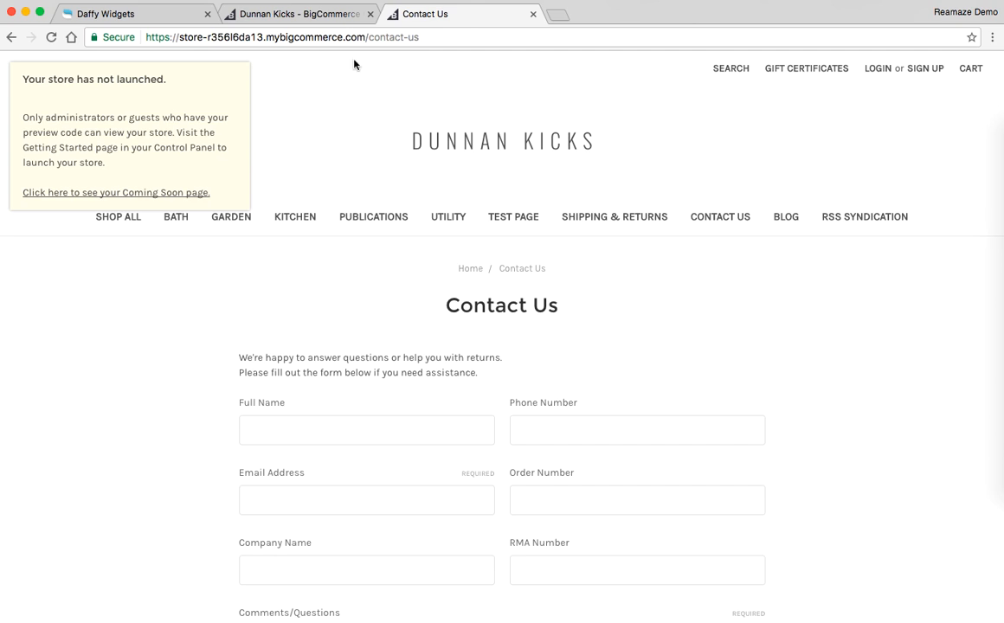
pyautogui.moveTo(426, 372); pyautogui.dragTo(475, 374)
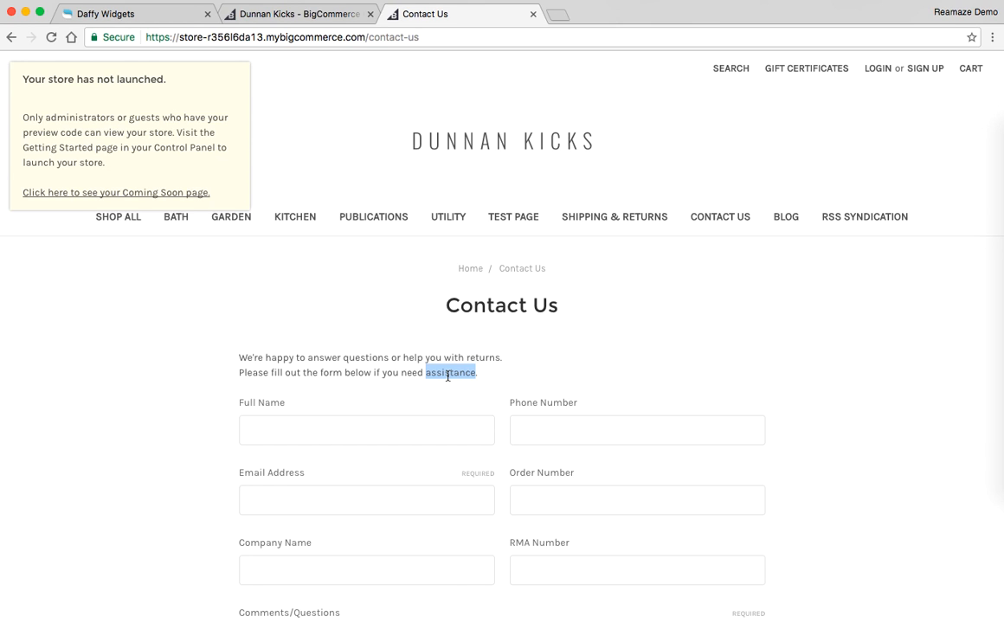
# Open the Contact Us web page for editing and compare its page content with the live storefront page
pyautogui.click(295, 14)
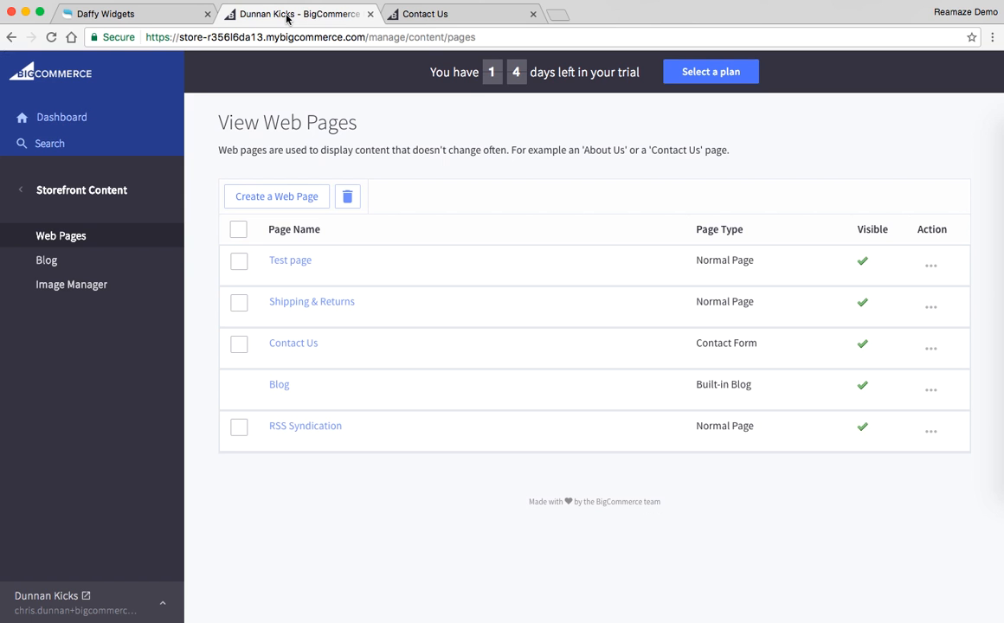
pyautogui.click(303, 350)
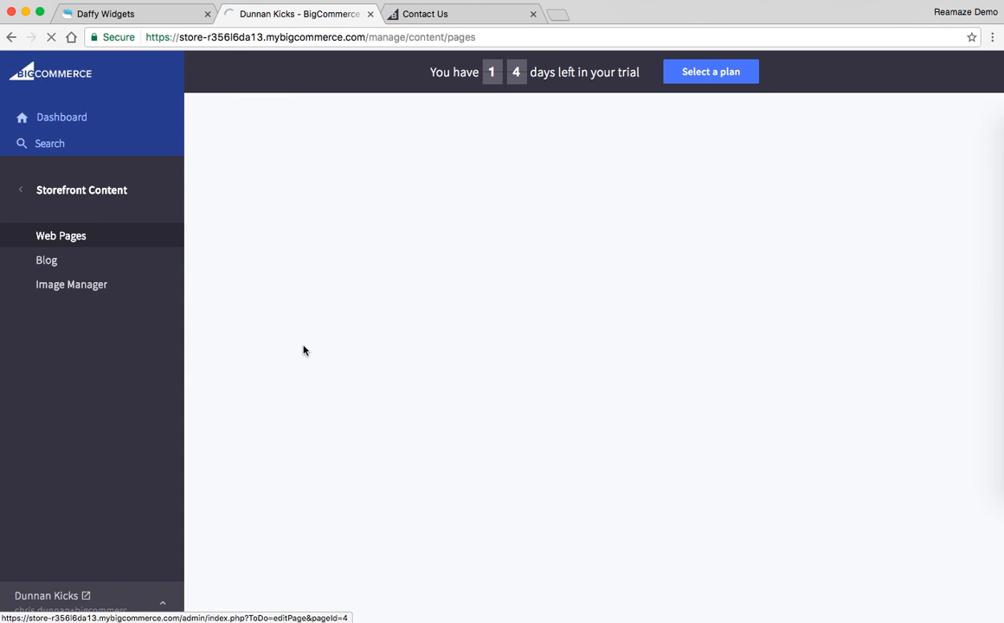
pyautogui.scroll(-3, 303, 349)
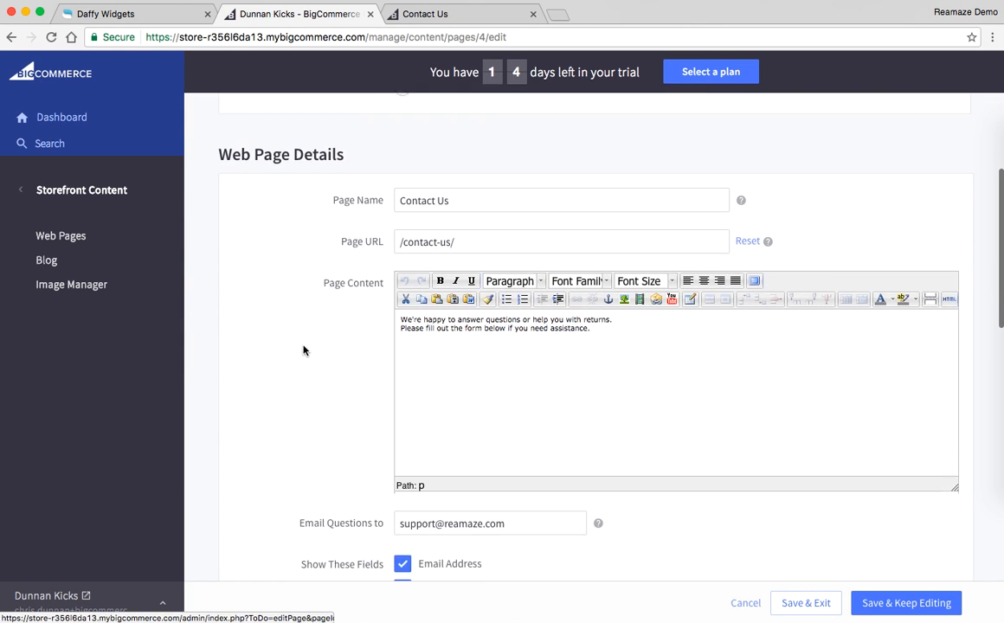
pyautogui.moveTo(400, 317); pyautogui.dragTo(591, 329)
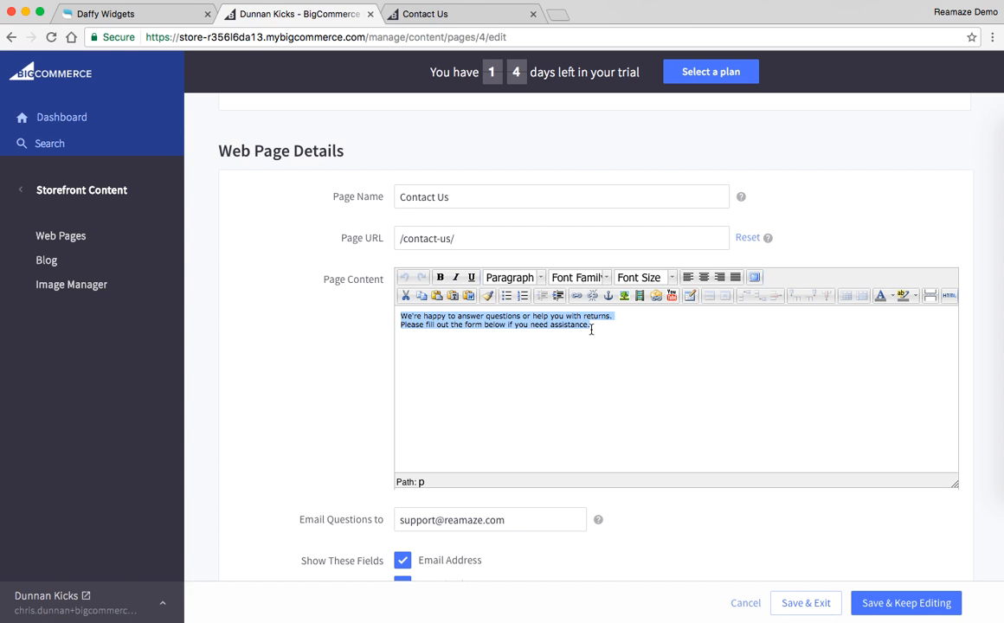
pyautogui.click(426, 12)
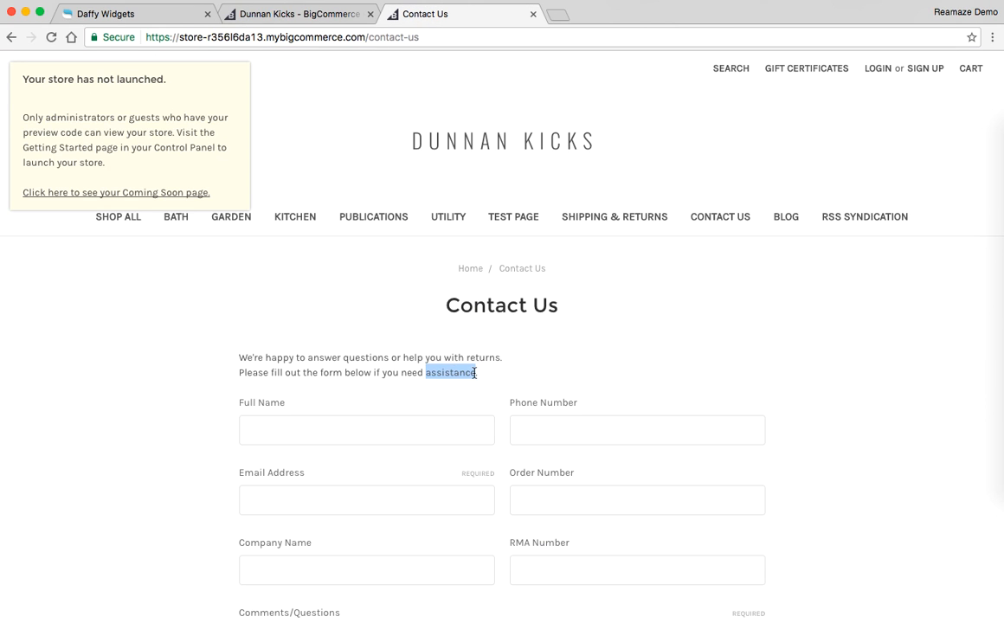
pyautogui.click(337, 13)
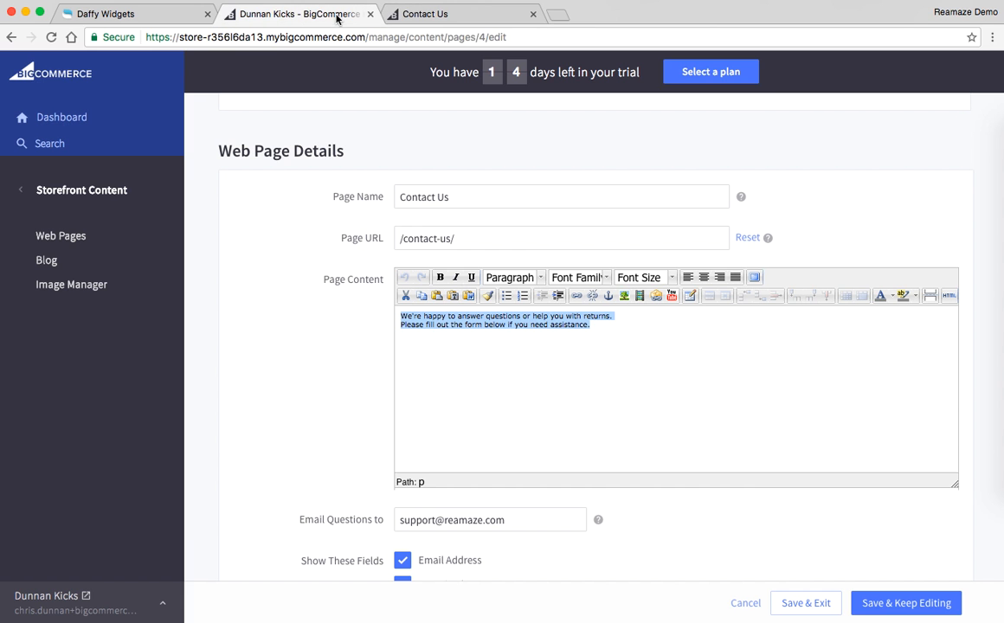
# Insert the copied Reamaze script block above the intro paragraph in the Contact Us page content's HTML source
pyautogui.click(949, 299)
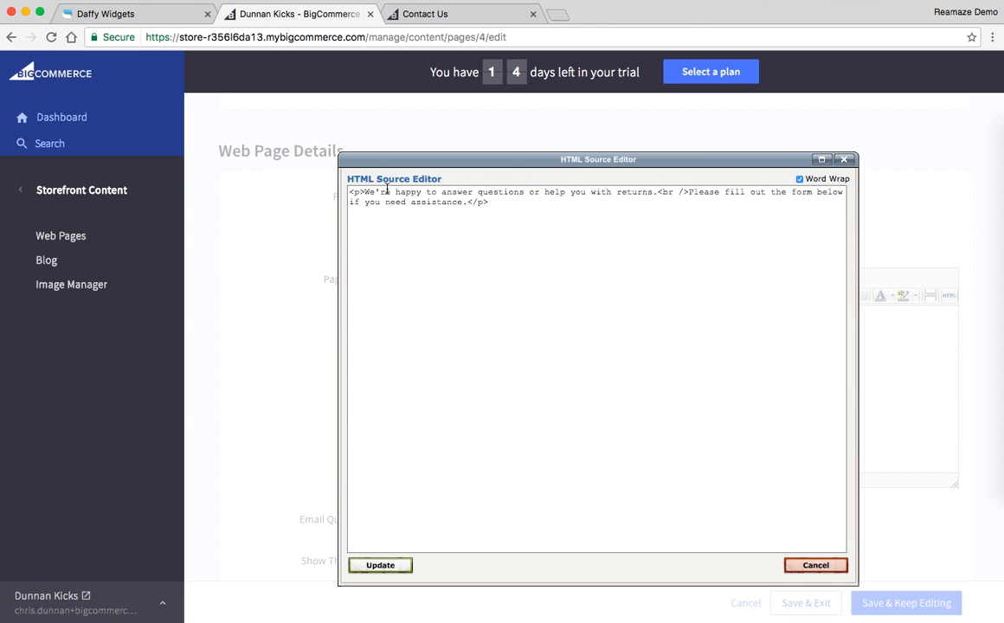
pyautogui.click(350, 192)
pyautogui.press('Return')
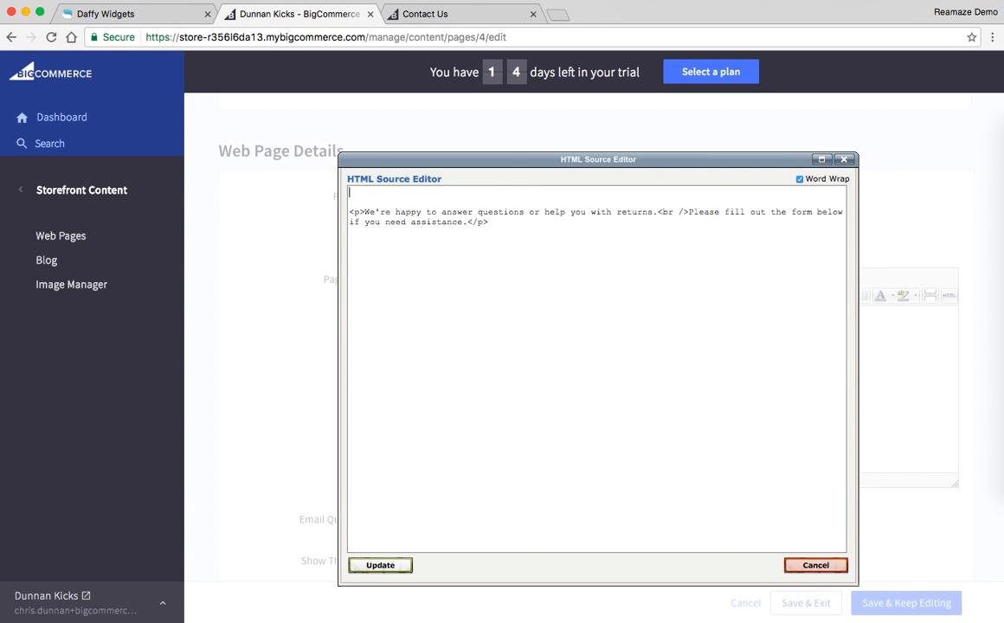
pyautogui.write('<script type="text/javascript" src="//cdn.reamaze.com/assets/reamaze.js"></script> <script type="text/javascript">   var _support = _support || { \'ui\': {}, \'user\': {} };   _support[\'account\'] = \'daffydemo\';   _support[\'custom_fields\'] = {     \'Order ID\': {       type: \'text\',       value: \'\',       required: true,       placeholder: \'\'     }   }; </script>')
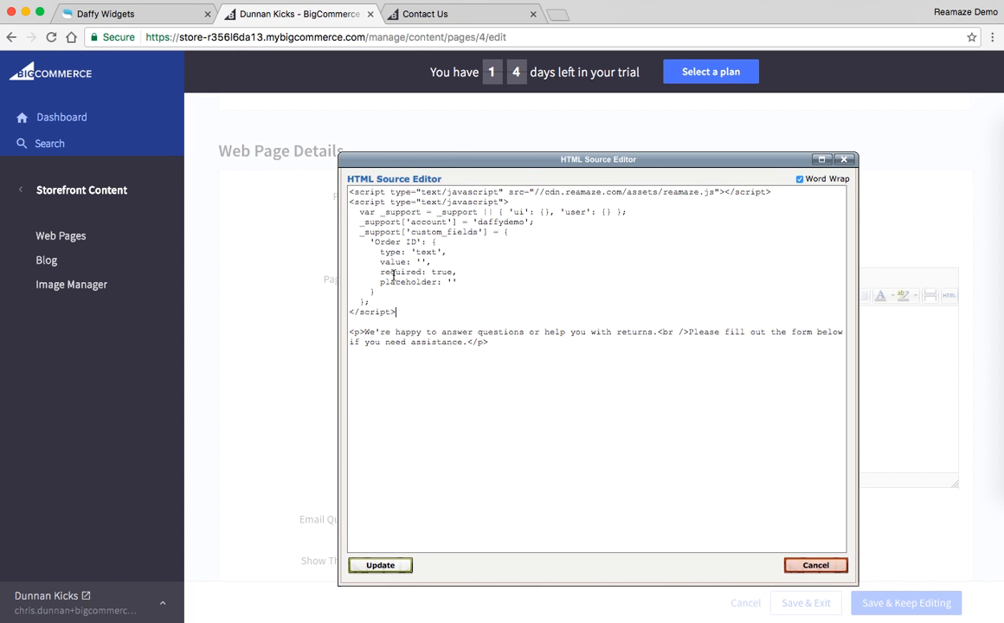
# Switch to Reamaze and copy the entire lightbox trigger link code from the Embed Builder
pyautogui.click(141, 12)
pyautogui.scroll(-2, 381, 437)
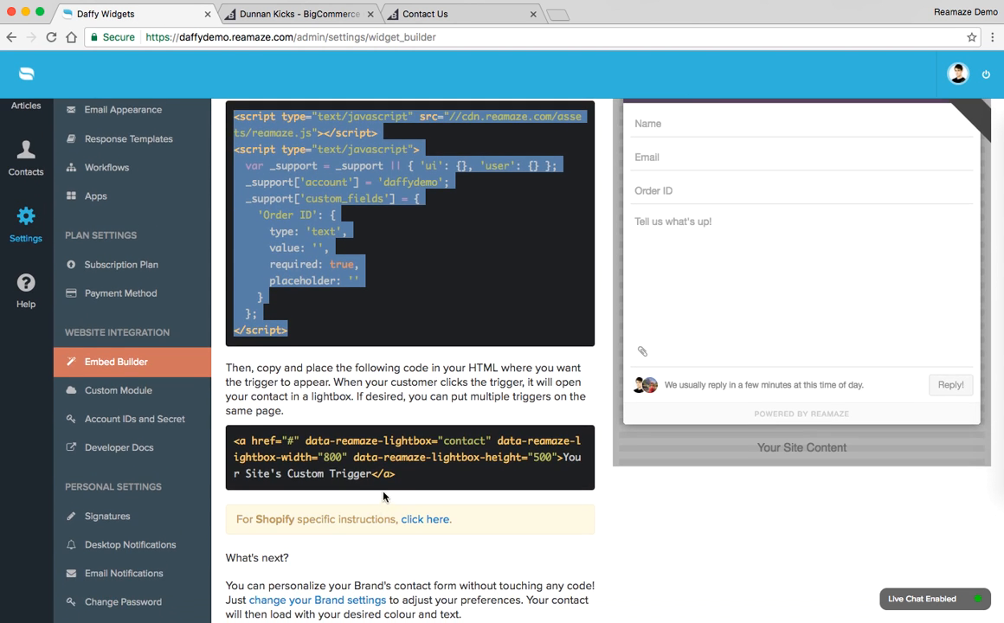
pyautogui.moveTo(408, 474); pyautogui.dragTo(235, 439)
pyautogui.press('super+c')
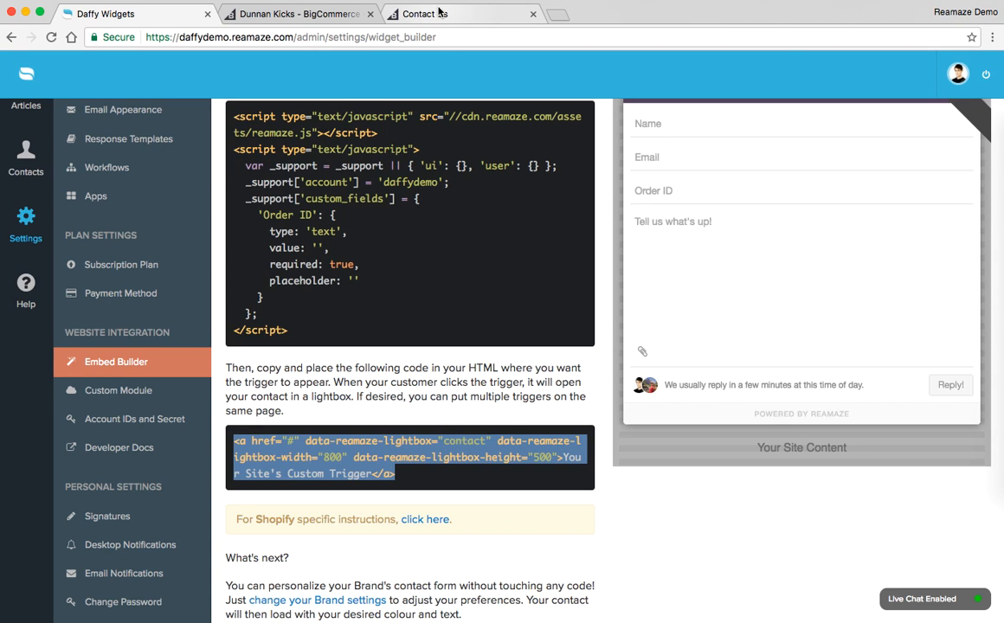
# Return to the BigCommerce page's HTML source and replace the word "assistance" with the copied trigger link code
pyautogui.click(400, 16)
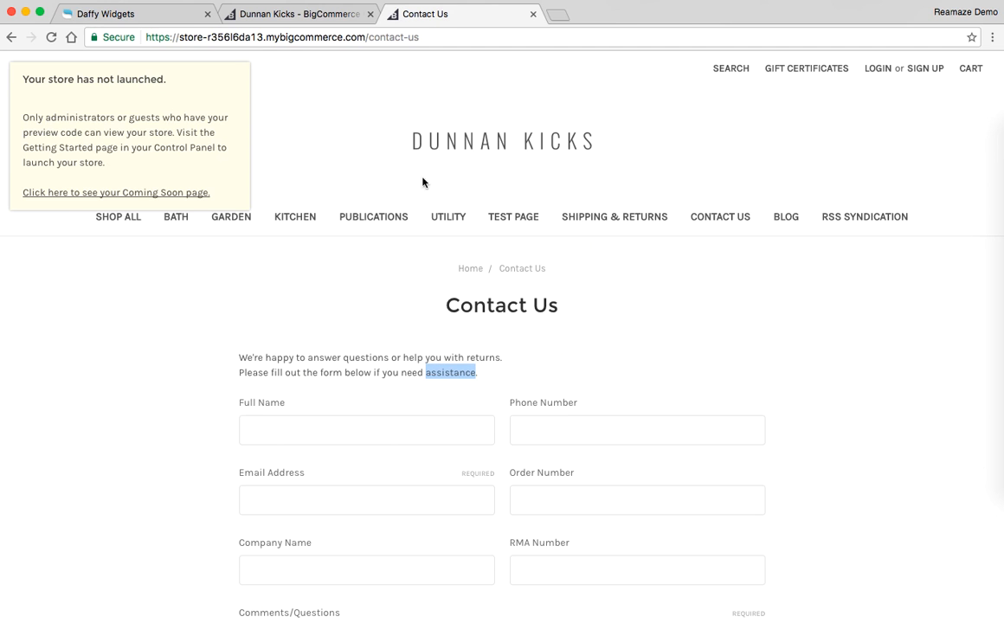
pyautogui.click(298, 14)
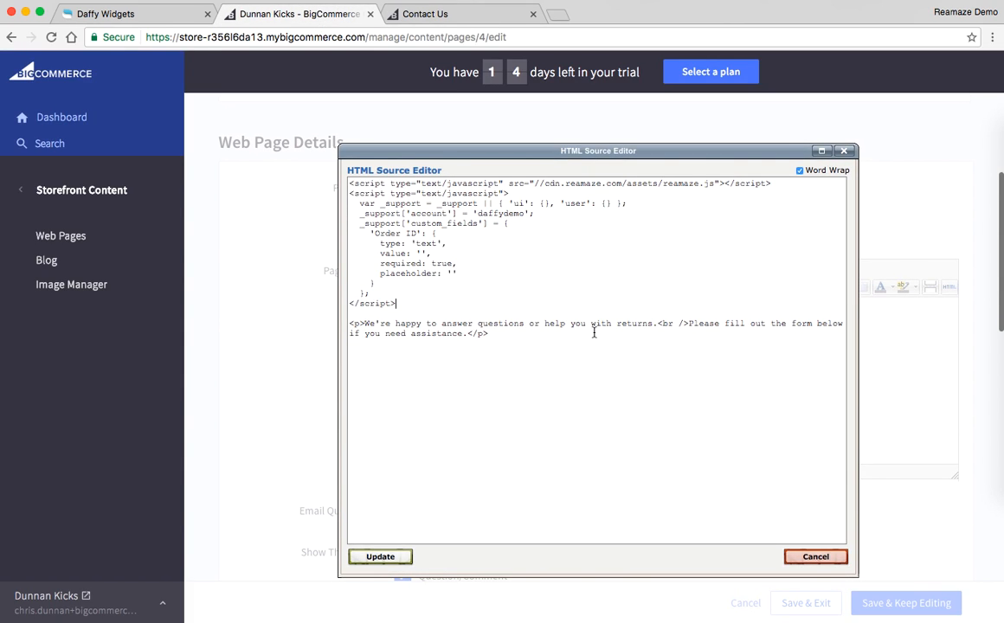
pyautogui.doubleClick(435, 334)
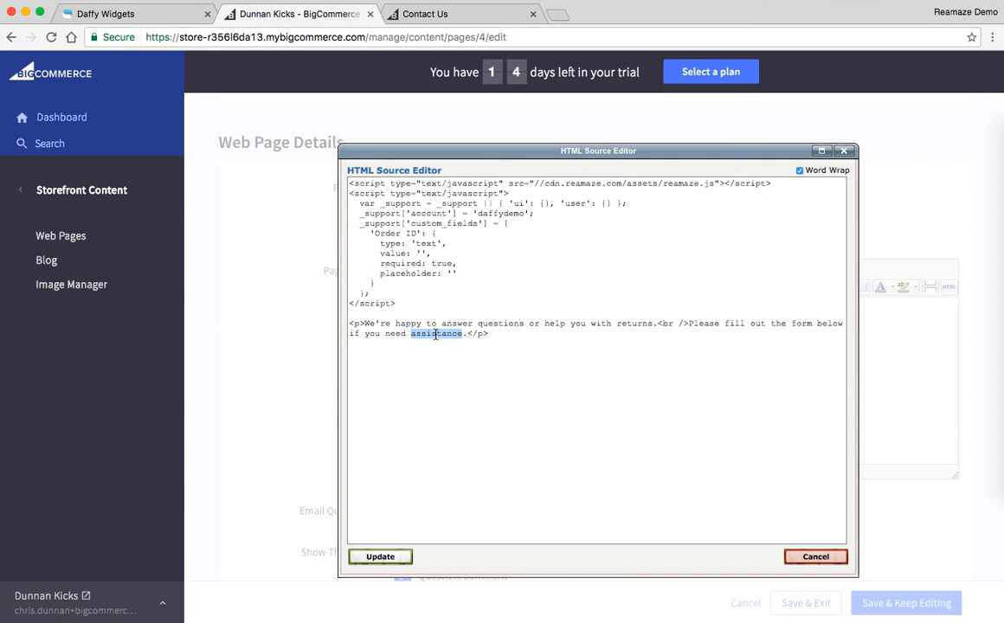
pyautogui.press('super+v')
# Change the trigger link's text to "assistance" and apply the HTML source to the page content
pyautogui.moveTo(504, 344); pyautogui.dragTo(636, 344)
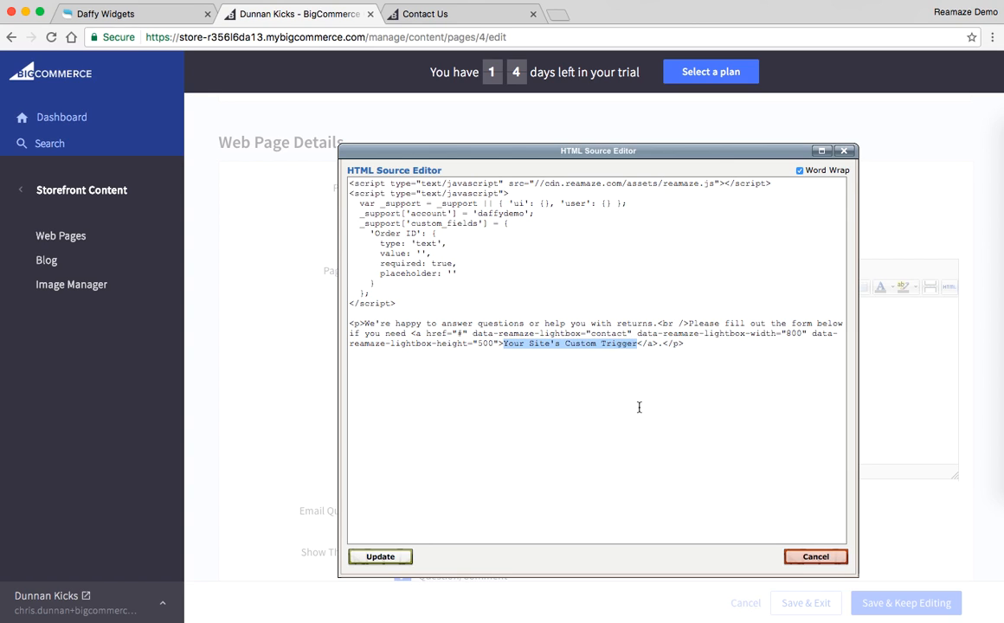
pyautogui.write('assistance')
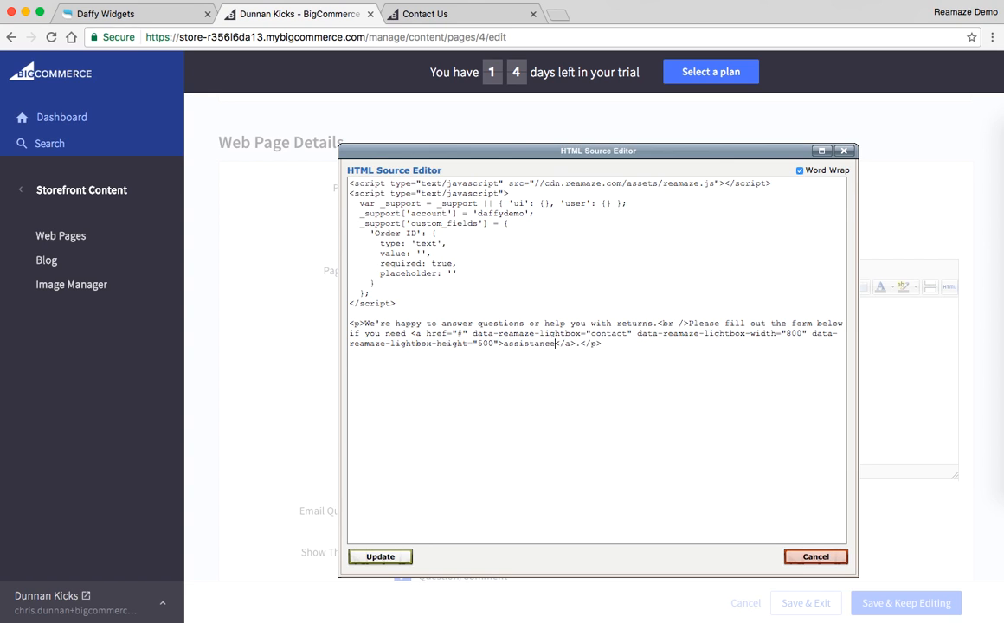
pyautogui.click(668, 346)
pyautogui.click(380, 557)
# Save the Contact Us page, keep it open for editing, and check its page content
pyautogui.scroll(-3, 501, 463)
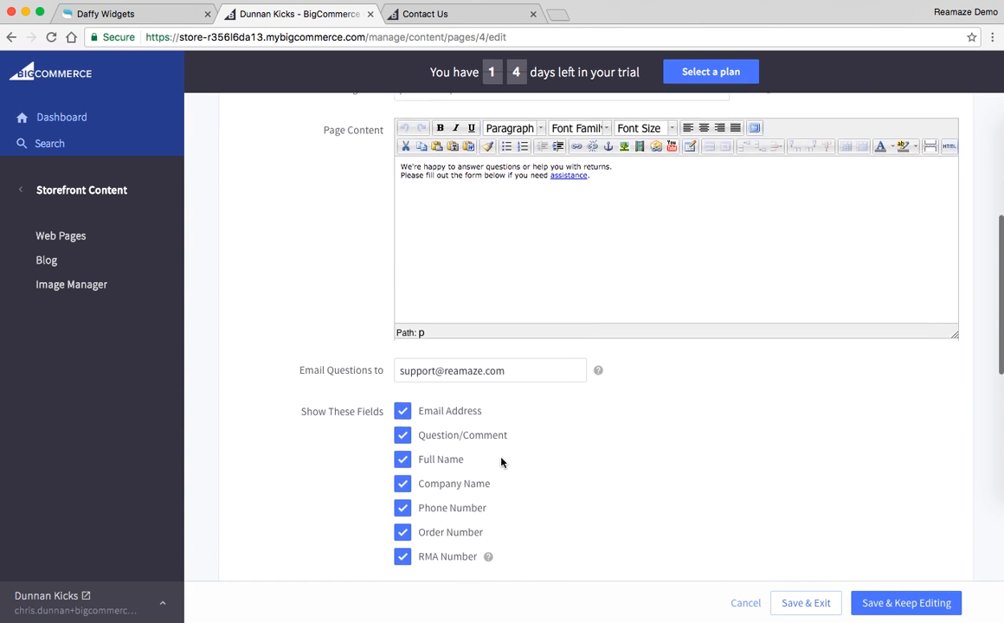
pyautogui.scroll(-3, 594, 394)
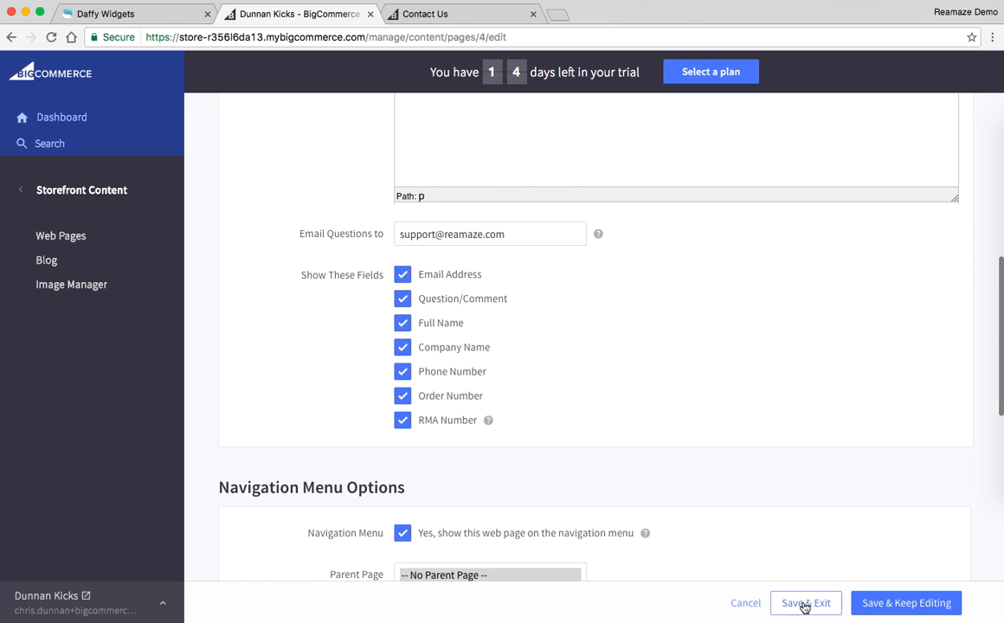
pyautogui.click(880, 601)
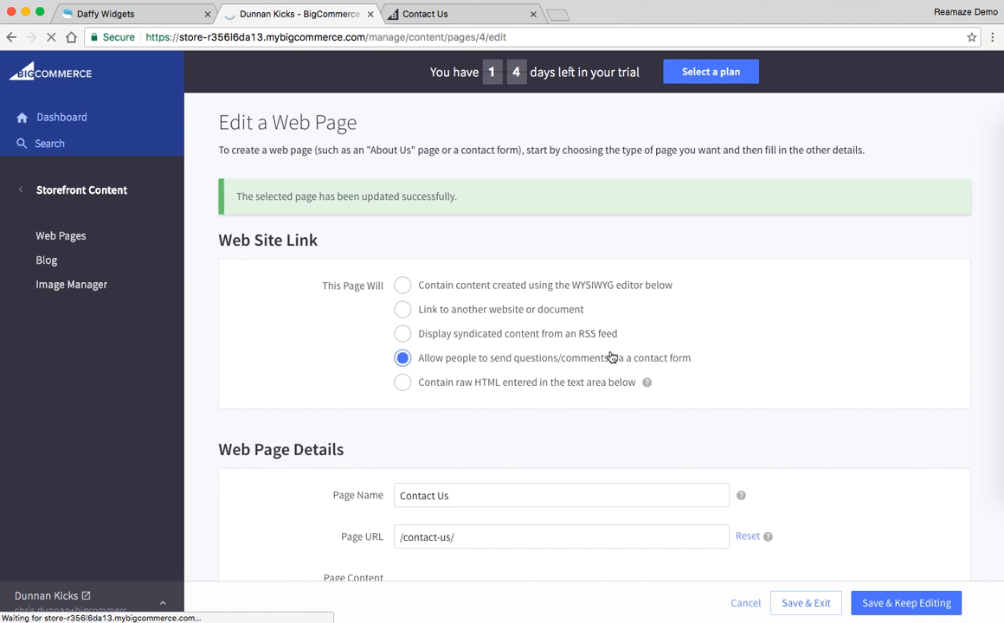
pyautogui.scroll(-3, 612, 356)
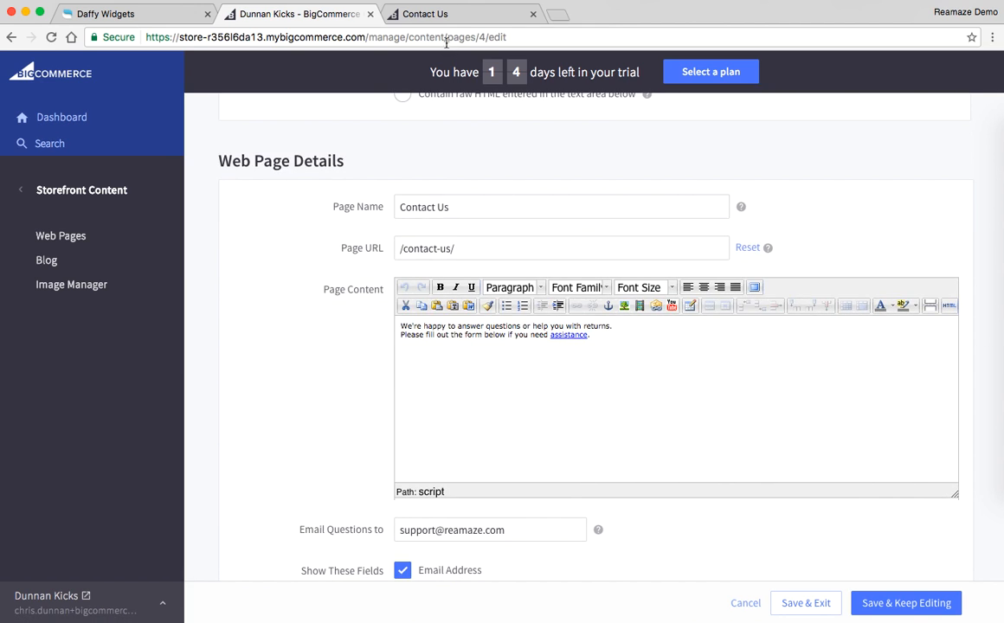
# Reload the live Contact Us page and test the assistance link by opening and closing the contact form lightbox
pyautogui.click(441, 16)
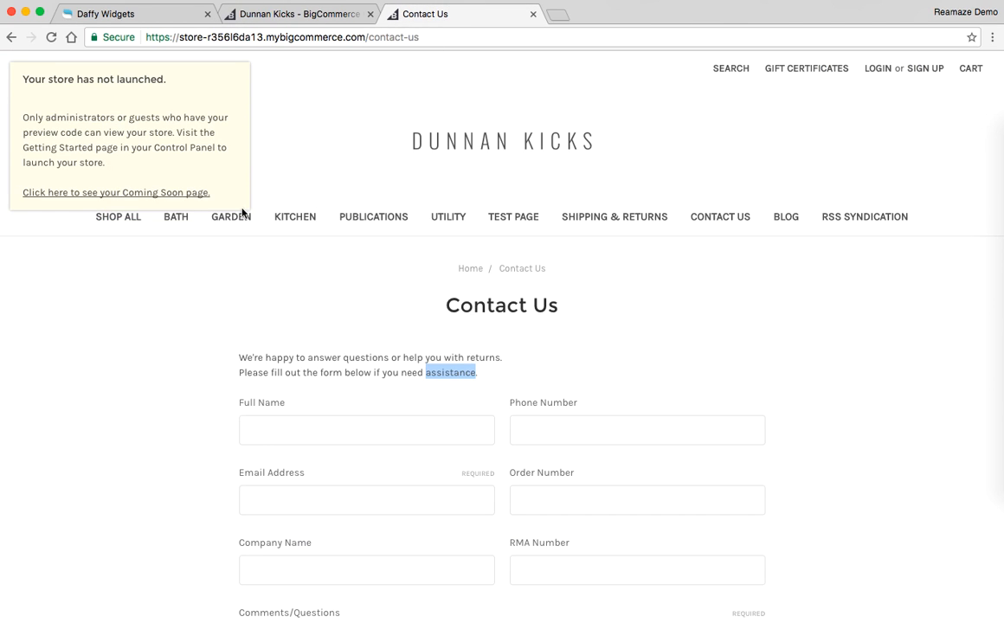
pyautogui.click(50, 36)
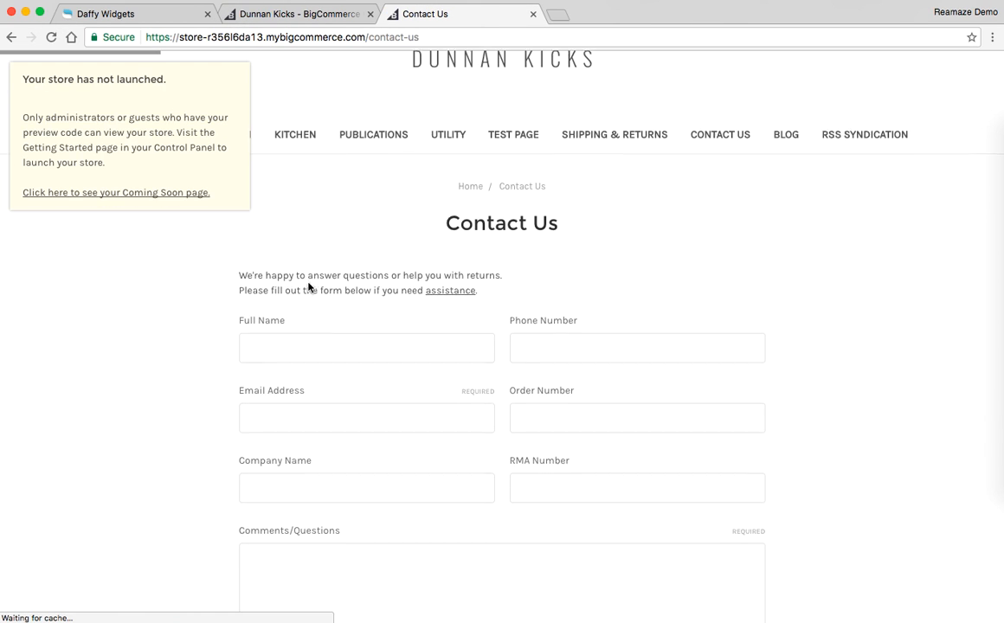
pyautogui.click(451, 288)
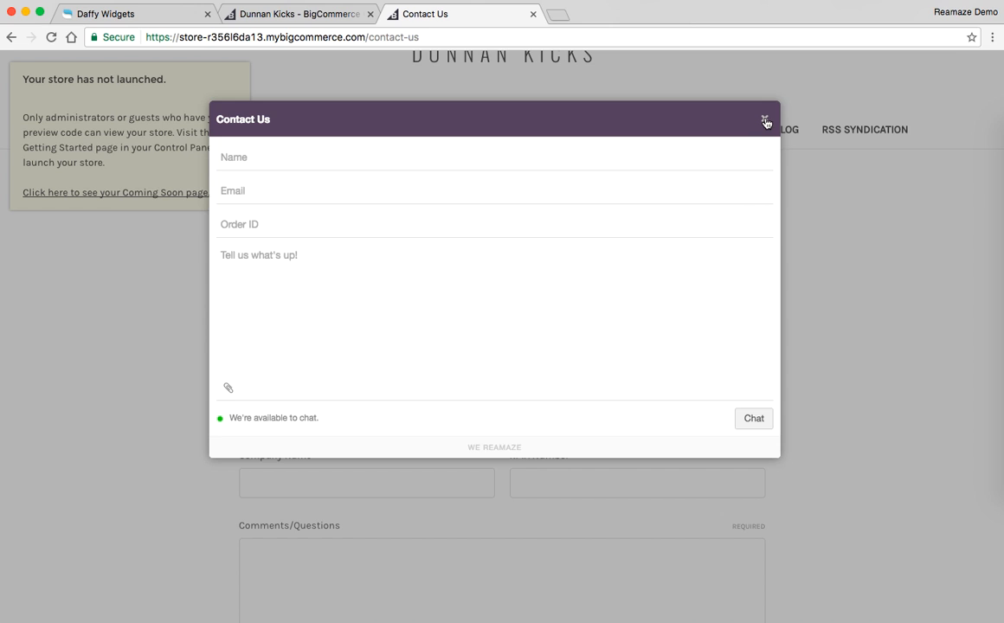
pyautogui.click(765, 122)
pyautogui.scroll(2, 623, 292)
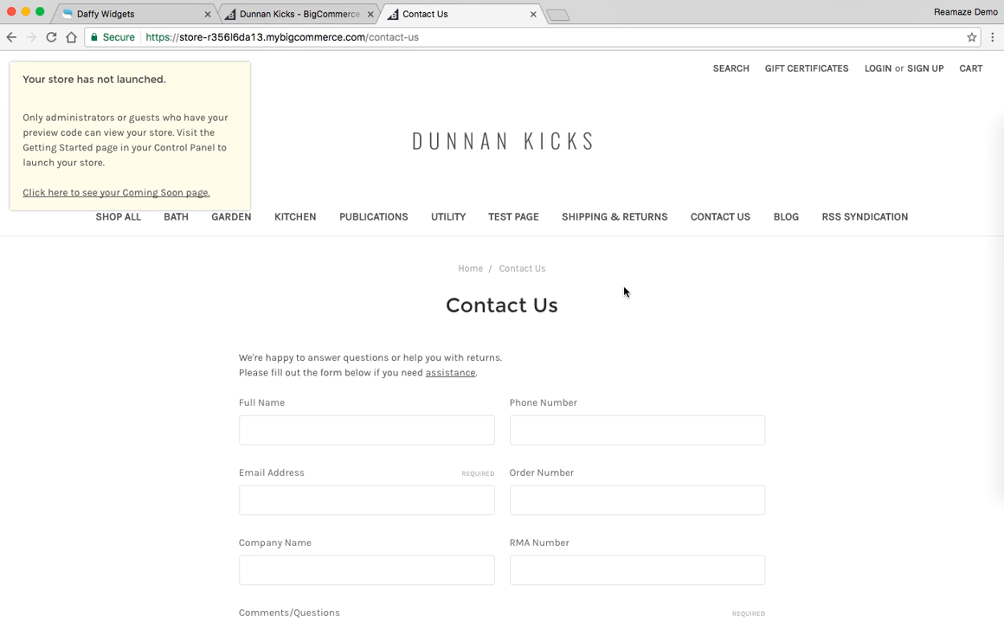
# Open the contact form lightbox from the assistance link once more, view its fields, and close it
pyautogui.scroll(-2, 591, 327)
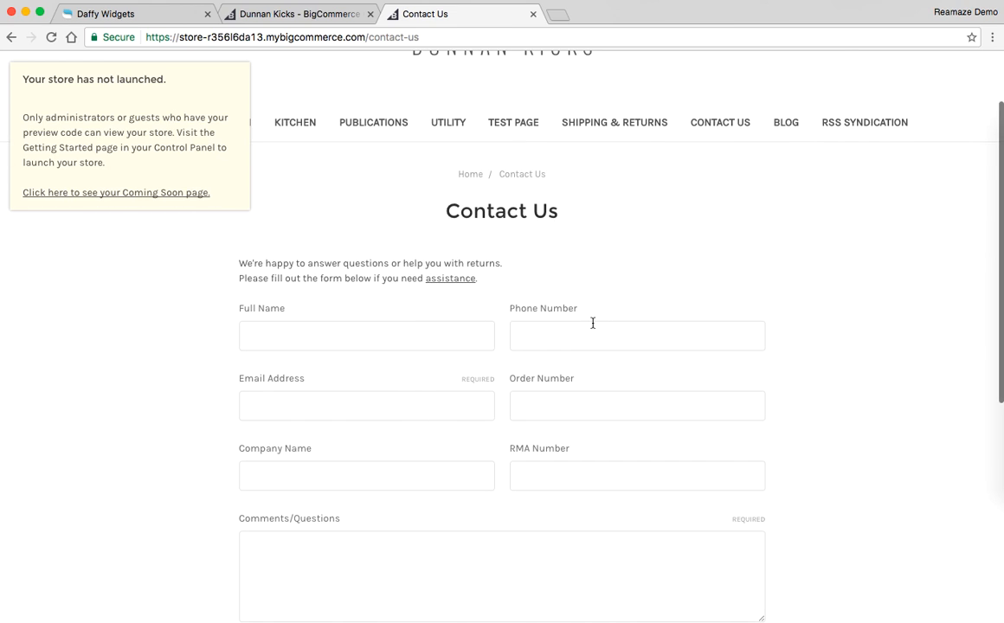
pyautogui.click(456, 281)
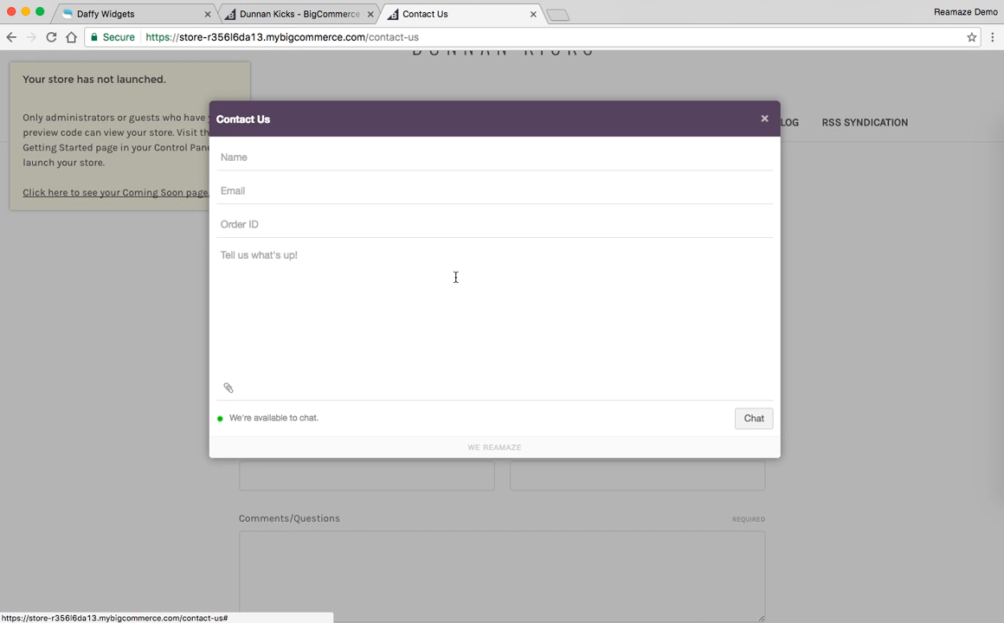
pyautogui.click(764, 121)
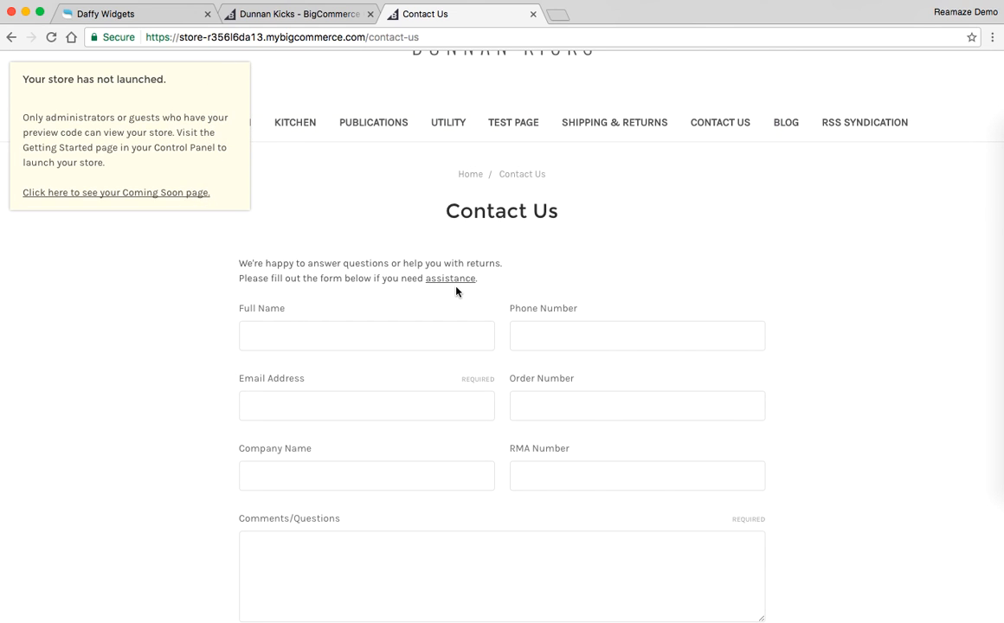
# Switch back to Reamaze and review the generated contact form code and preview in the Embed Builder
pyautogui.click(117, 13)
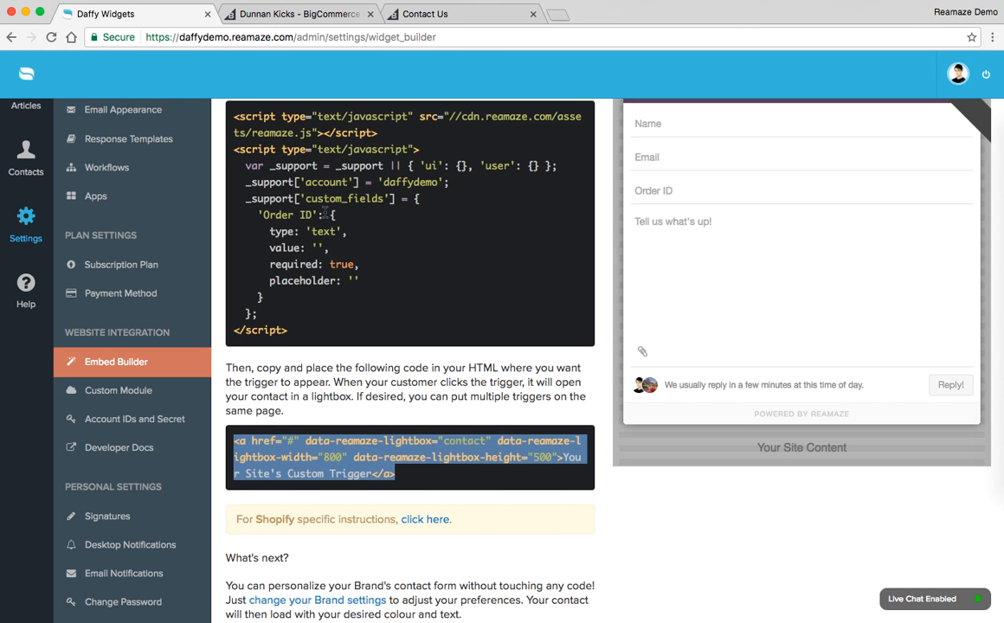
pyautogui.scroll(5, 325, 213)
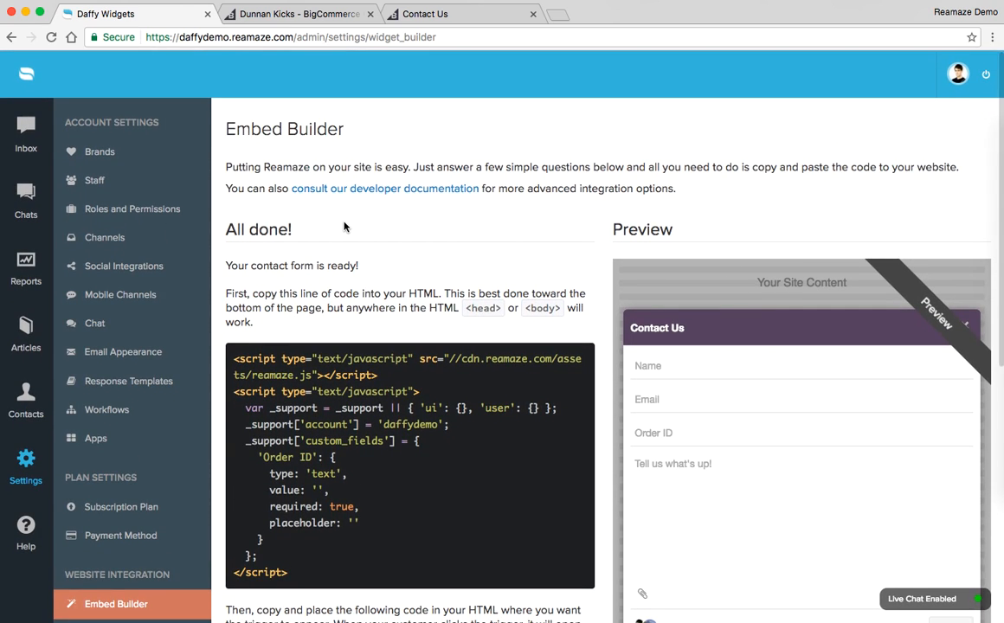